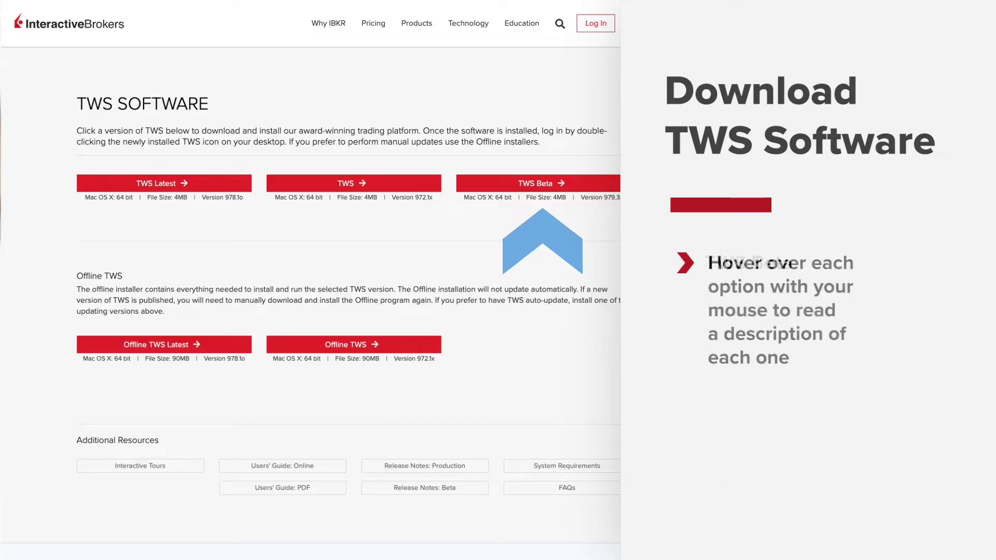
- Compare the TWS version descriptions and open the TWS Latest for Mac download page
mouse_move(197, 188)
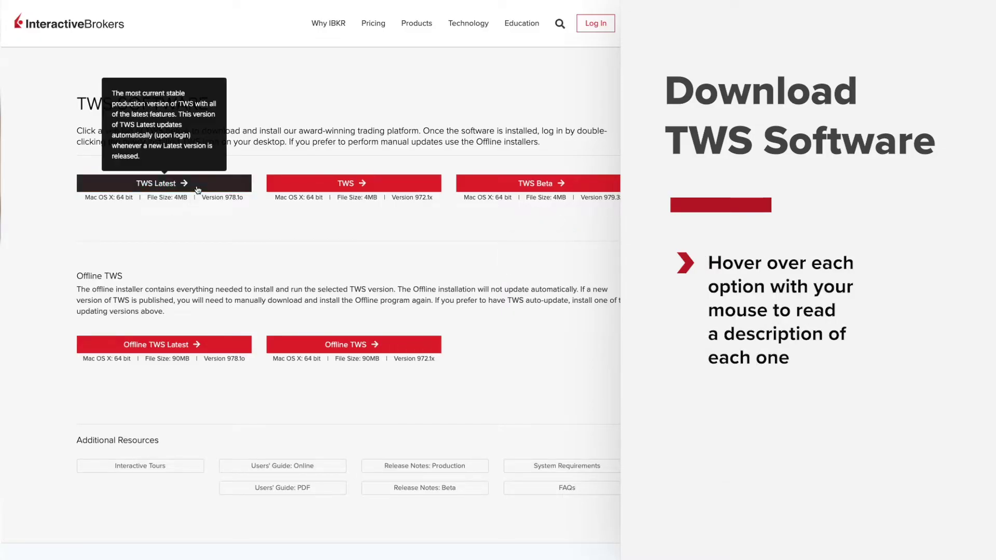
mouse_move(312, 185)
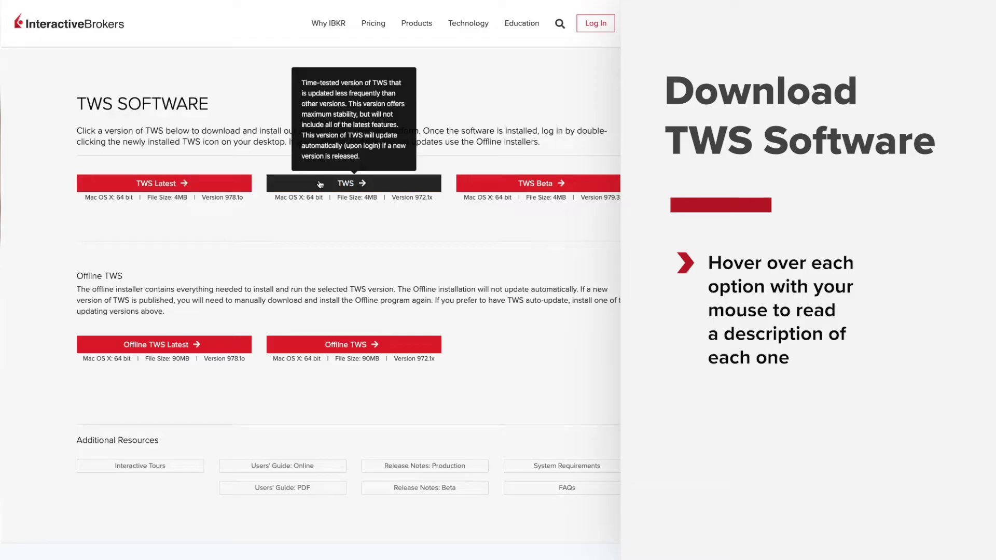
mouse_move(500, 182)
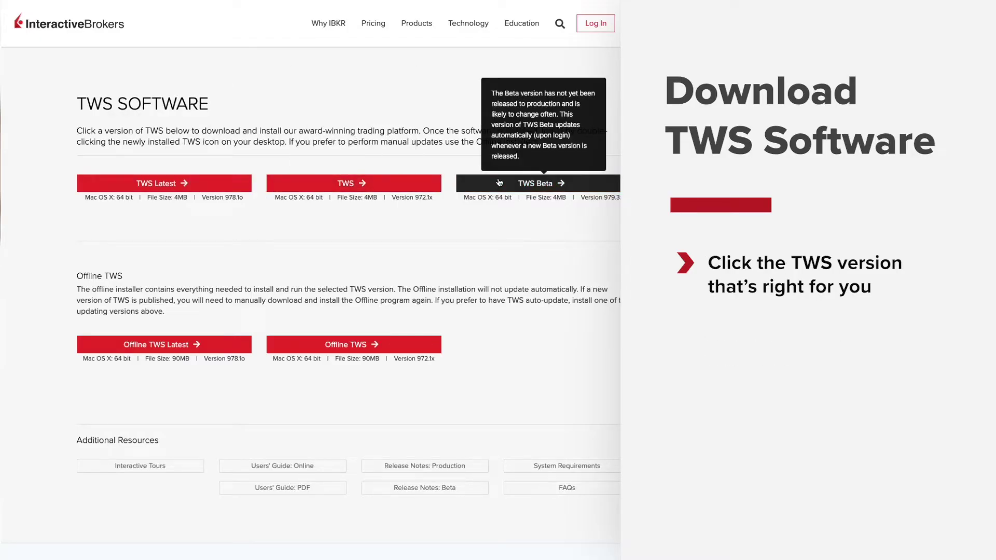
left_click(155, 184)
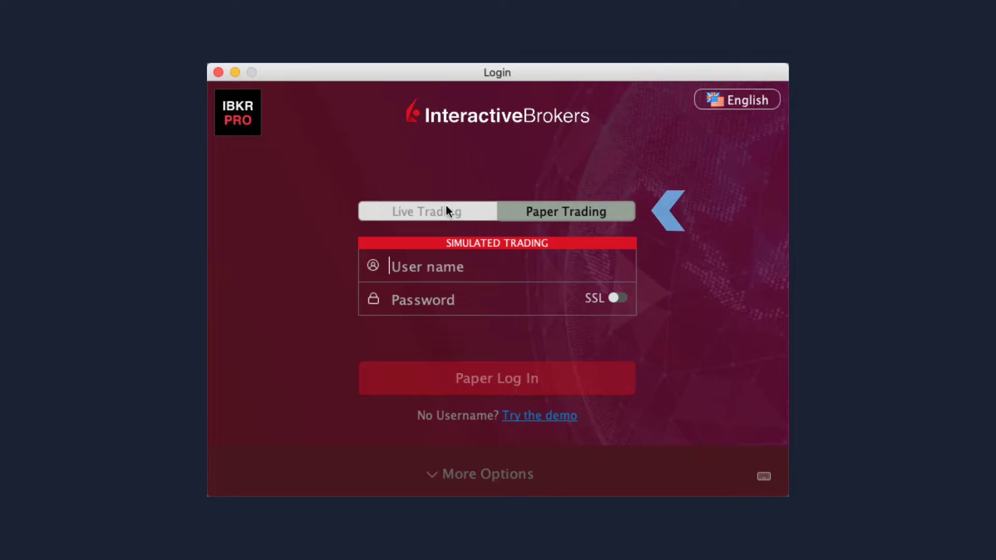
- Switch the login from Live to Paper Trading and expand More Options to show extra settings
left_click(448, 208)
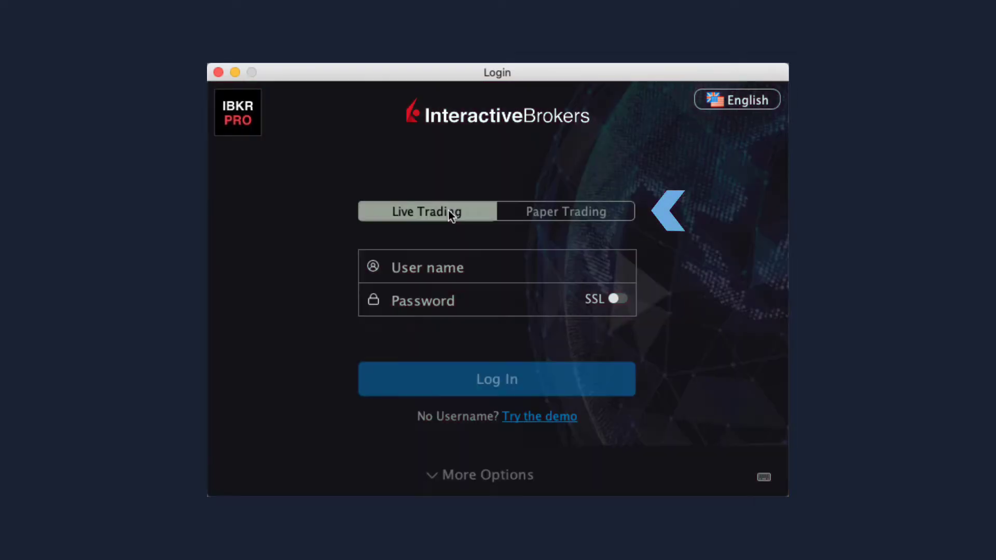
left_click(507, 212)
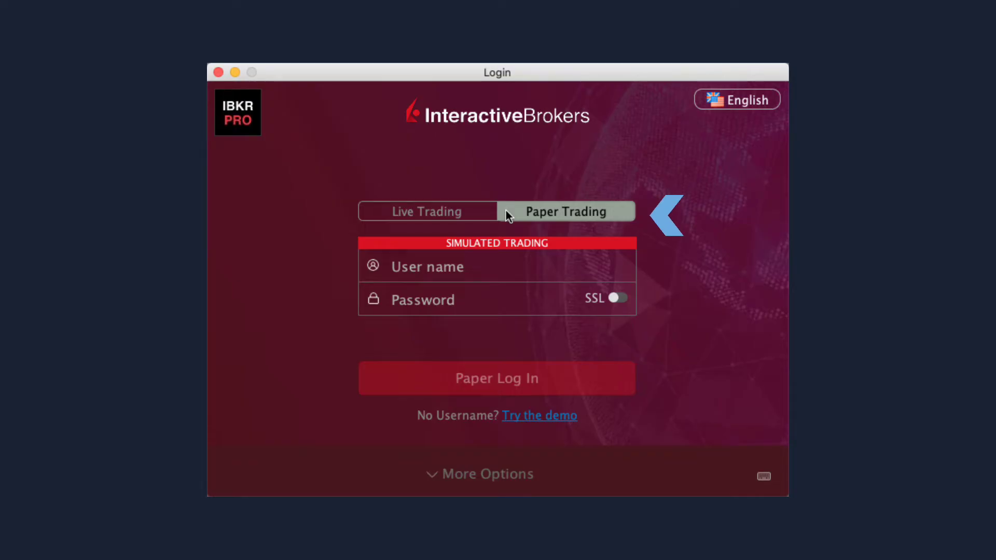
left_click(502, 465)
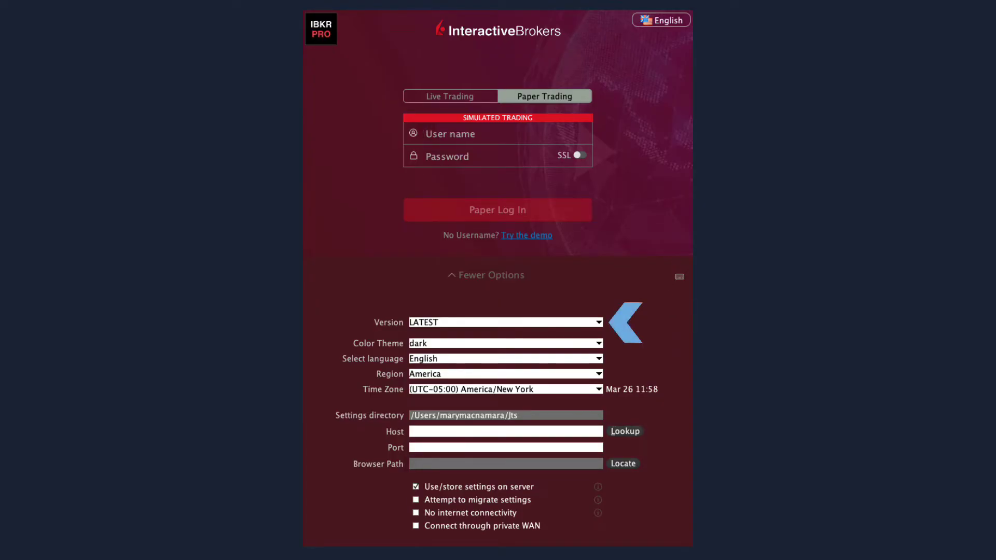
- Keep version LATEST, dark theme, English, America region and New York time zone, then log in
left_click(599, 323)
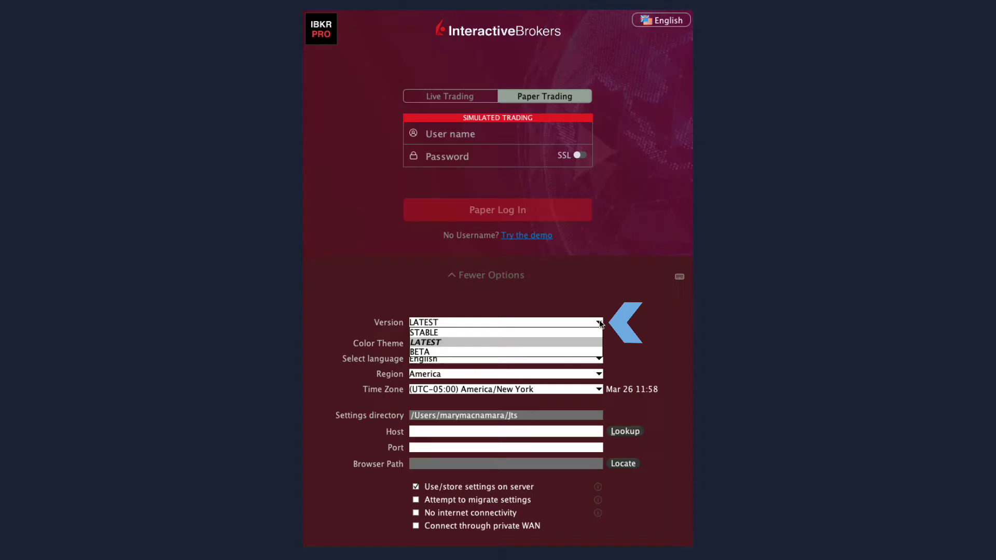
left_click(599, 322)
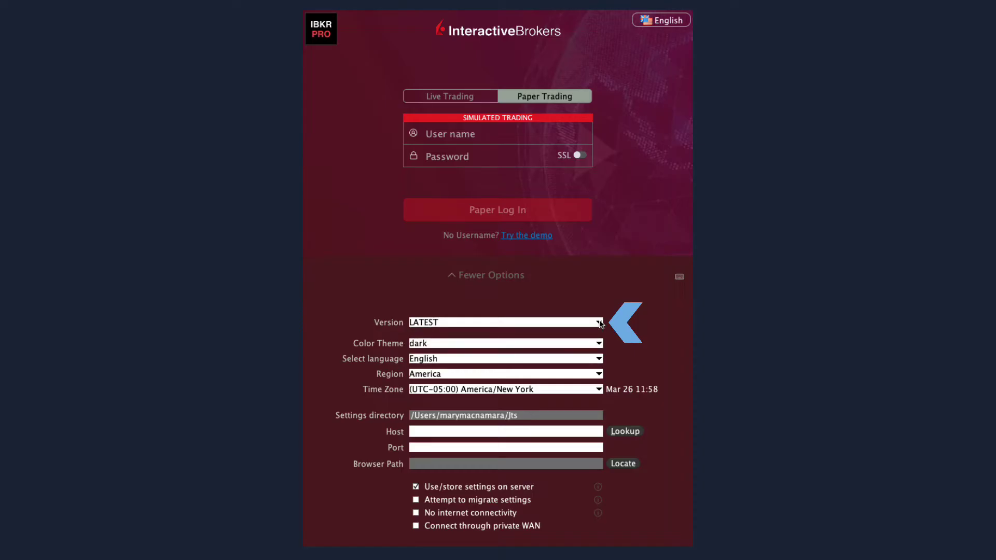
left_click(600, 343)
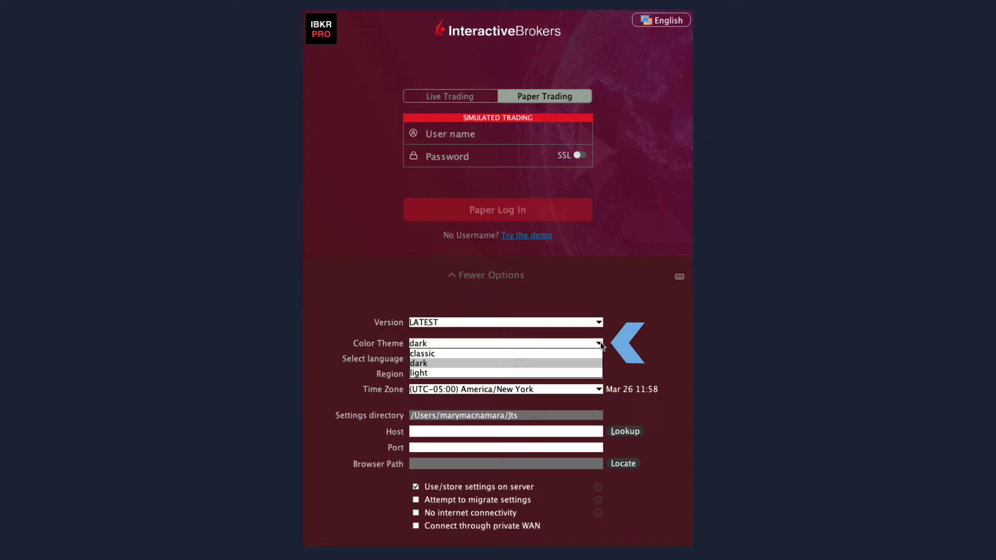
left_click(601, 345)
left_click(599, 359)
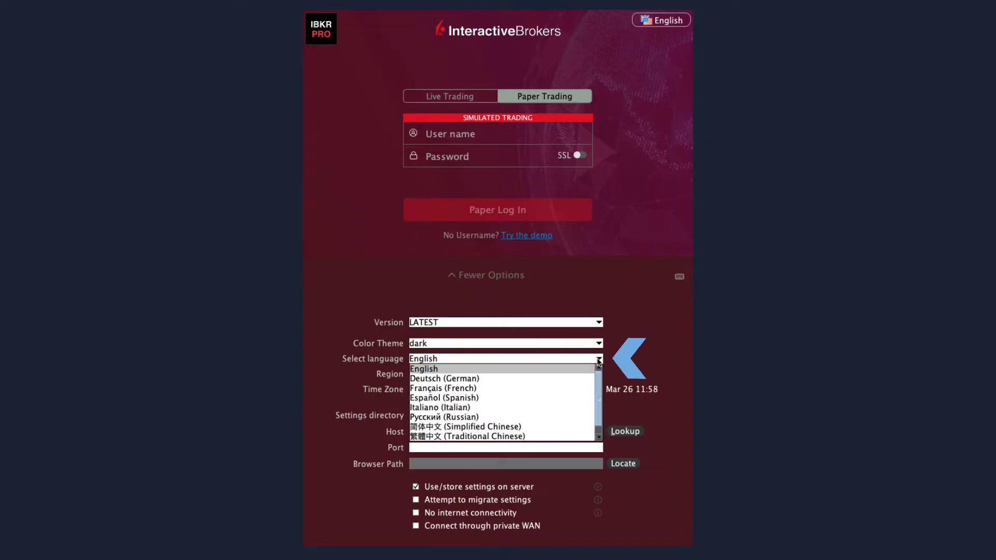
left_click(600, 359)
left_click(600, 375)
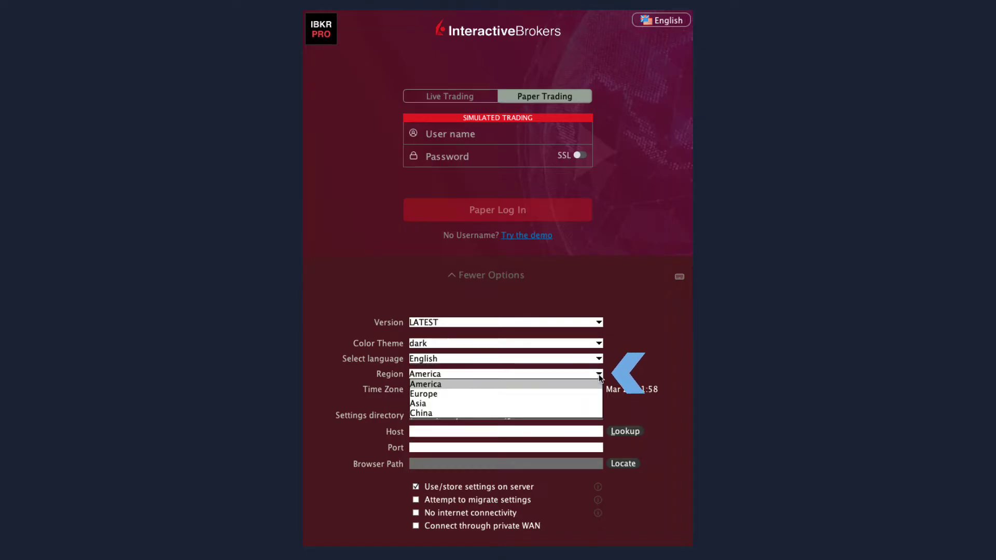
left_click(600, 375)
left_click(600, 389)
left_click(600, 390)
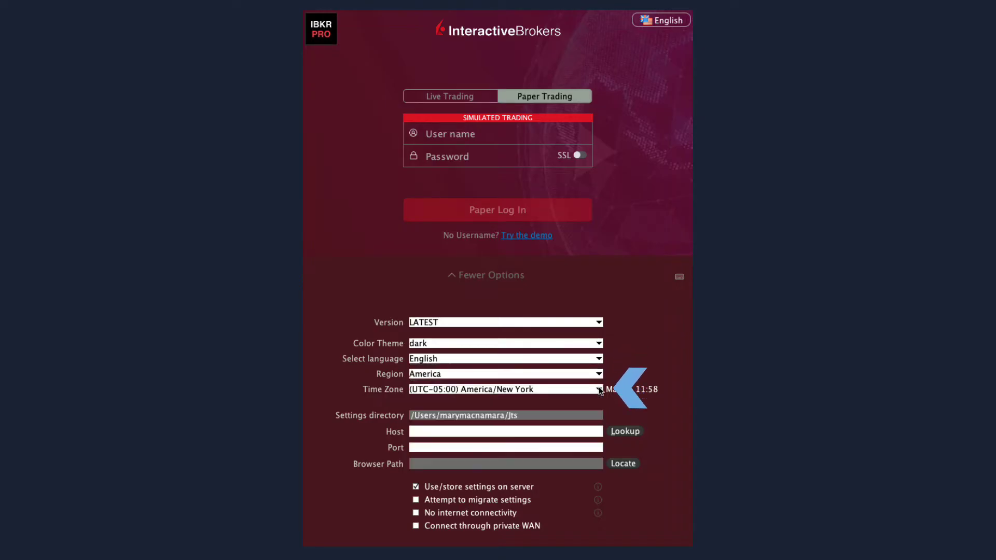
mouse_move(597, 487)
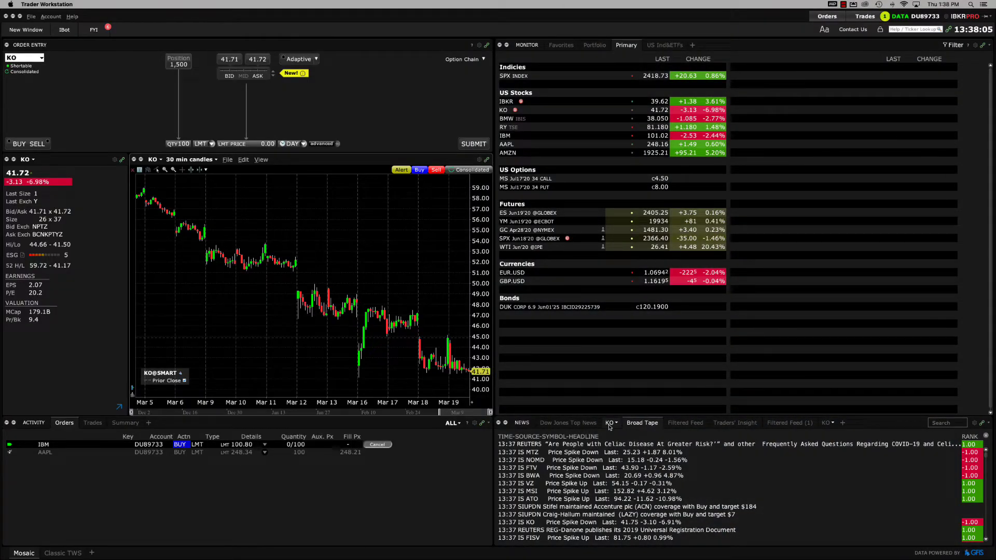
- Filter the news panel to KO headlines and set the KO order to a buy at limit 41.73
left_click(609, 425)
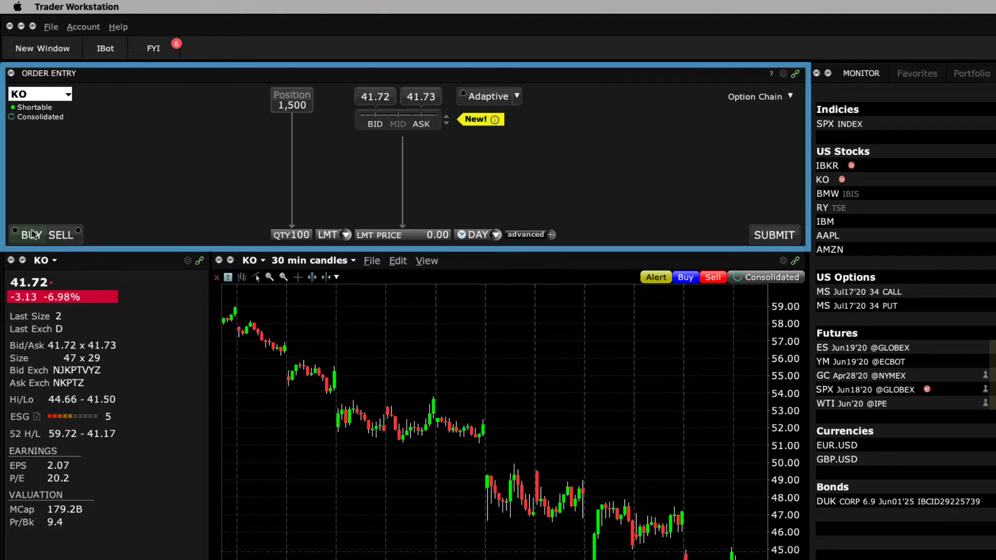
left_click(32, 234)
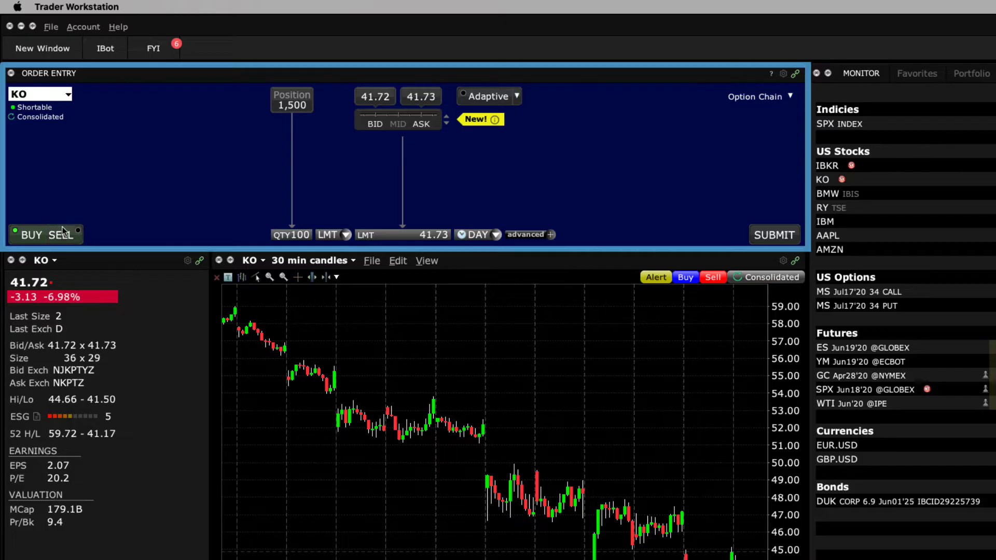
left_click(62, 233)
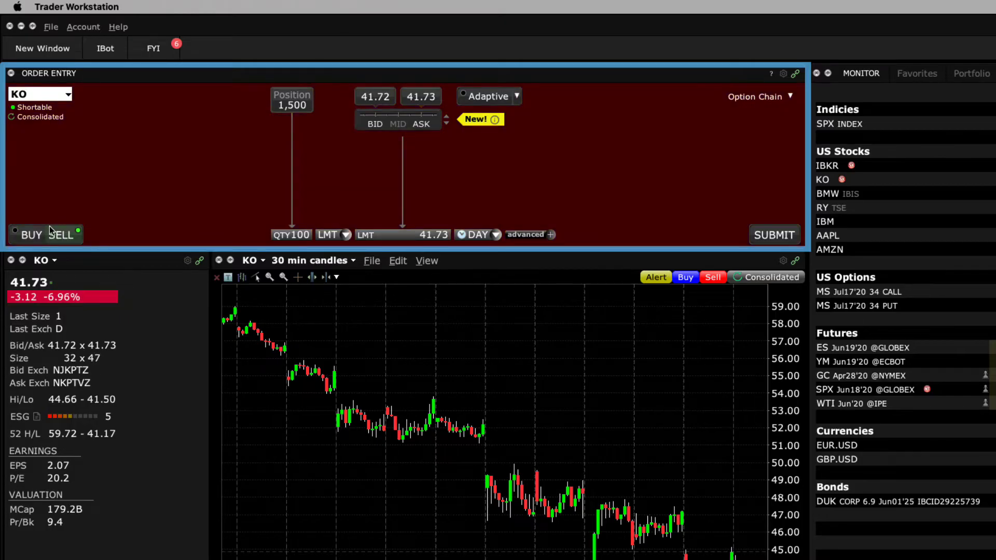
left_click(51, 231)
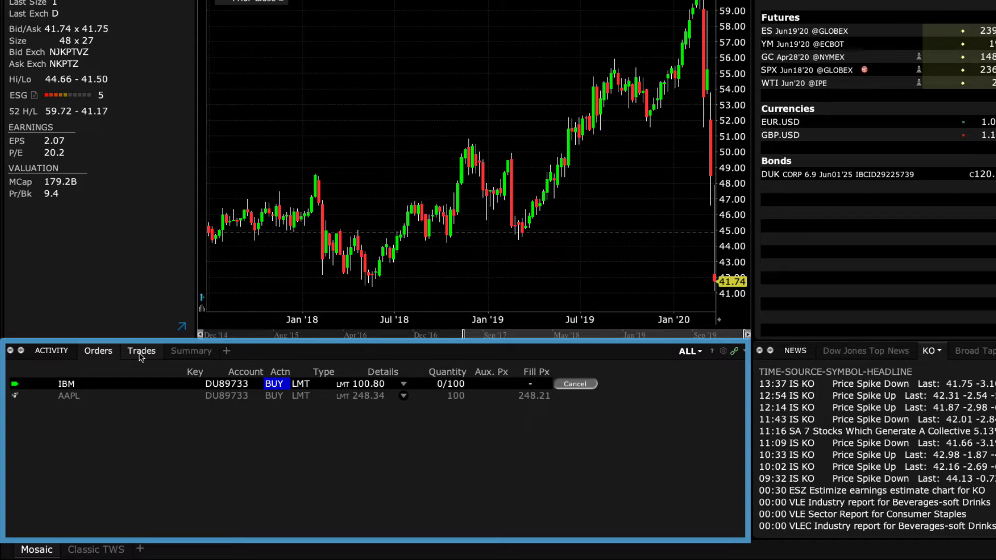
- Show the Activity panel's Trades list, then its Summary of buys, sells and net totals
left_click(140, 356)
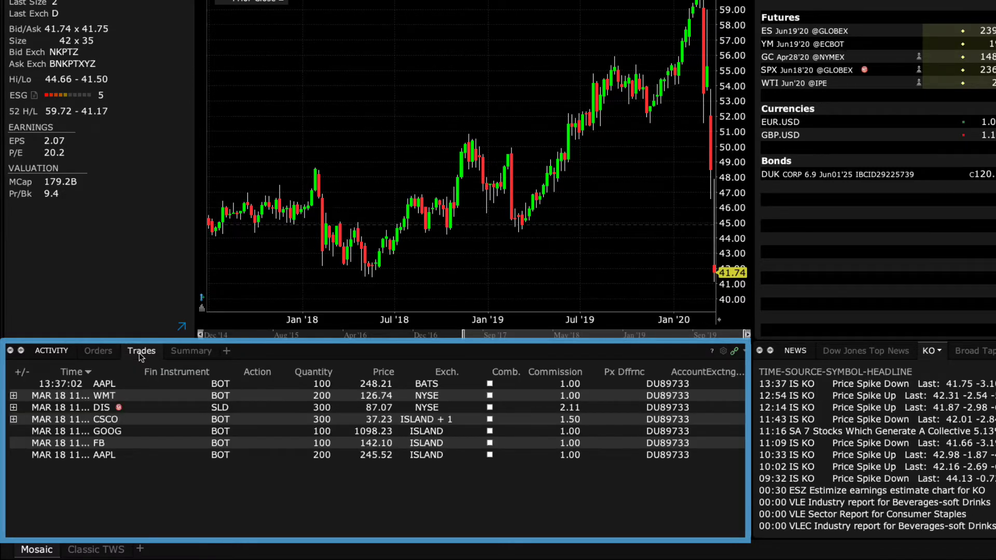
left_click(176, 353)
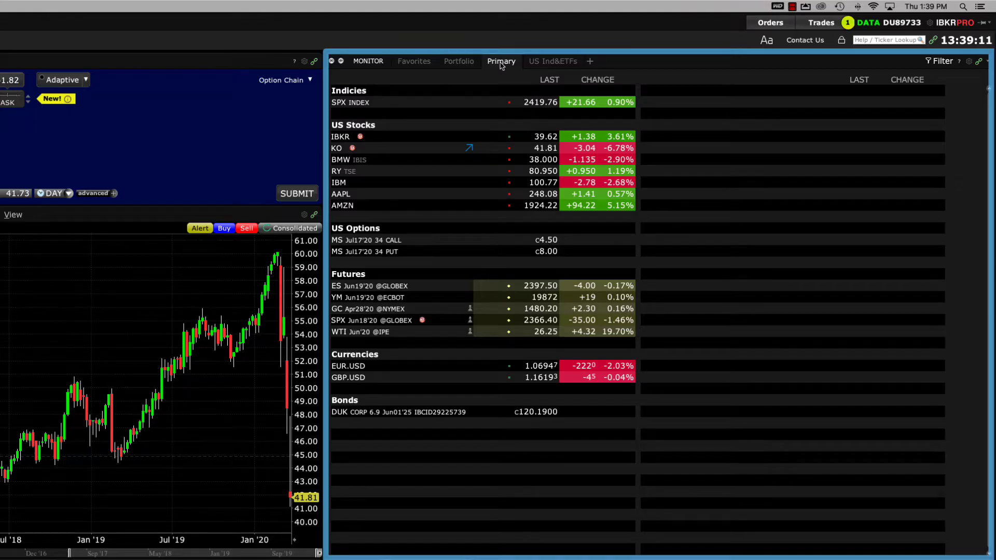
- View Portfolio positions, dismiss the new-tab type list, and return the Monitor to the Primary watchlist
left_click(464, 63)
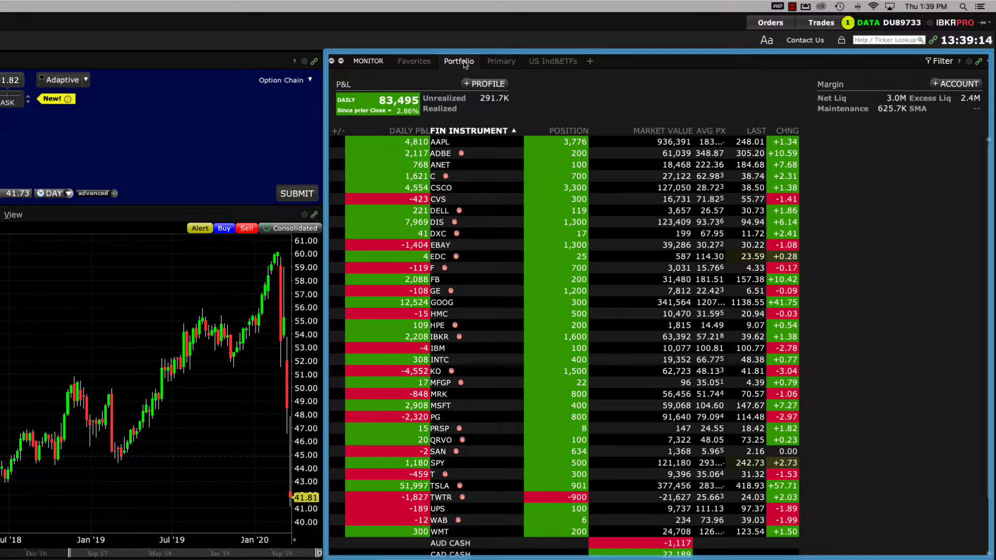
left_click(590, 61)
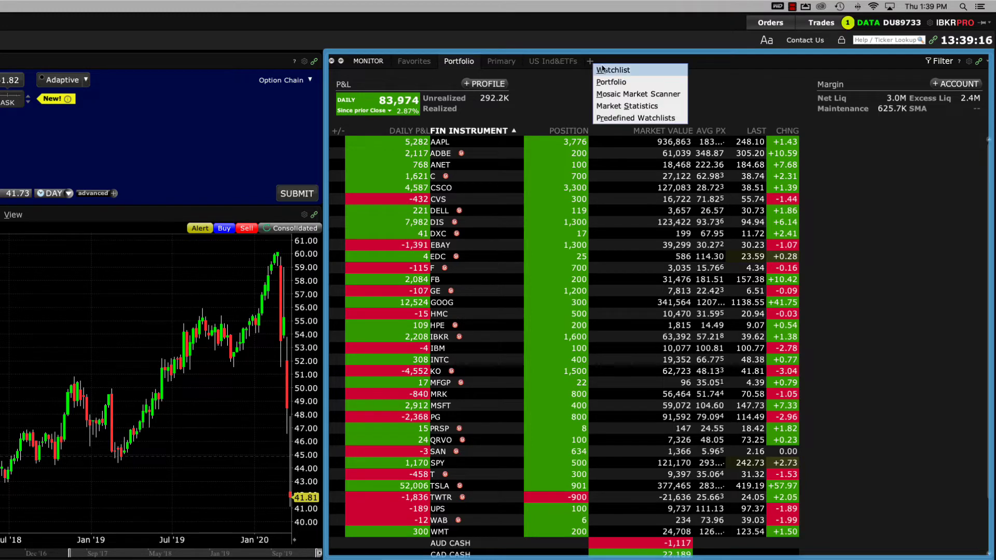
left_click(578, 99)
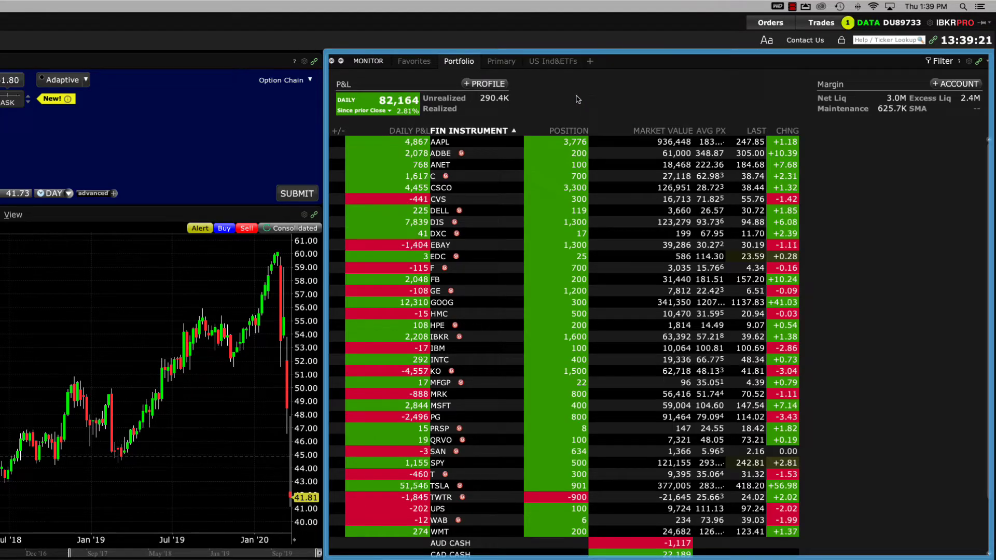
left_click(507, 65)
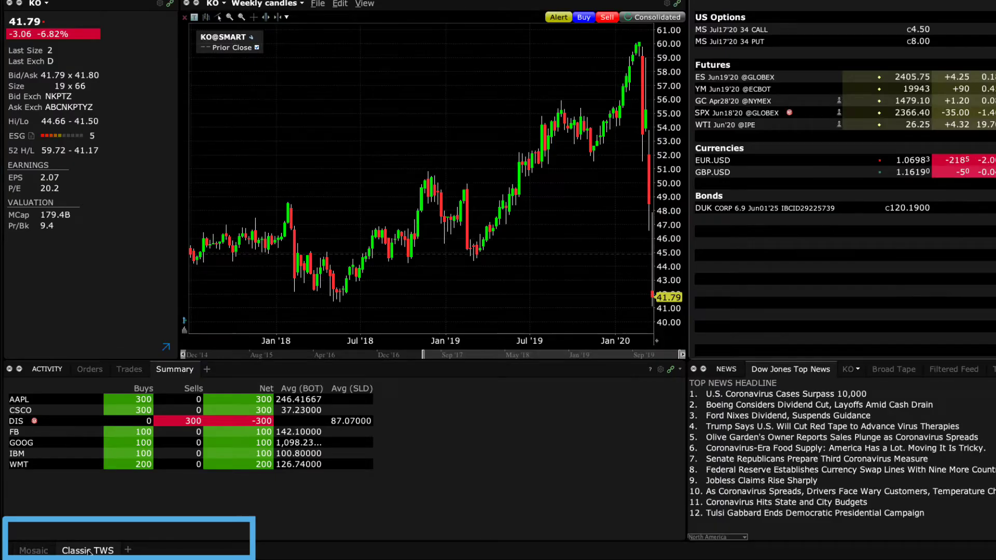
left_click(119, 547)
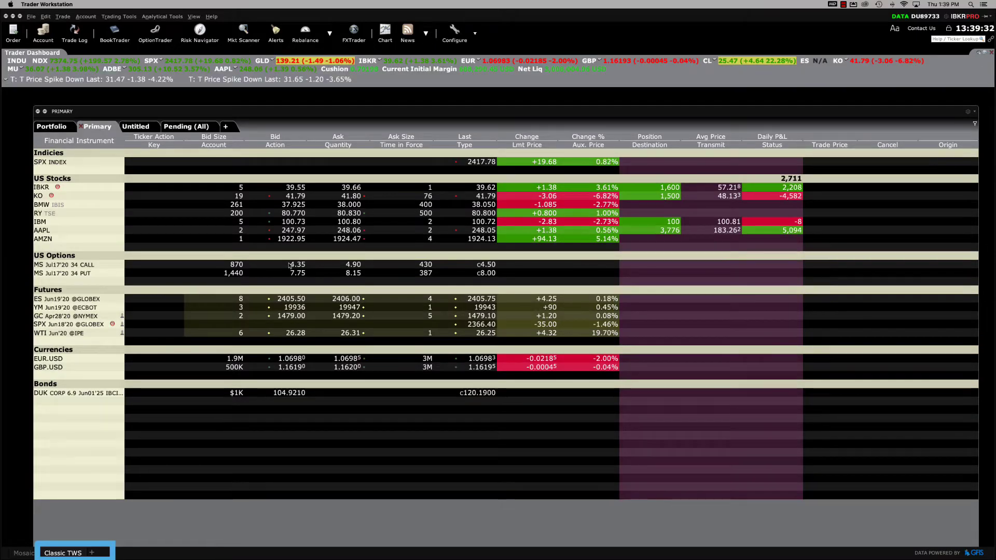
left_click(347, 232)
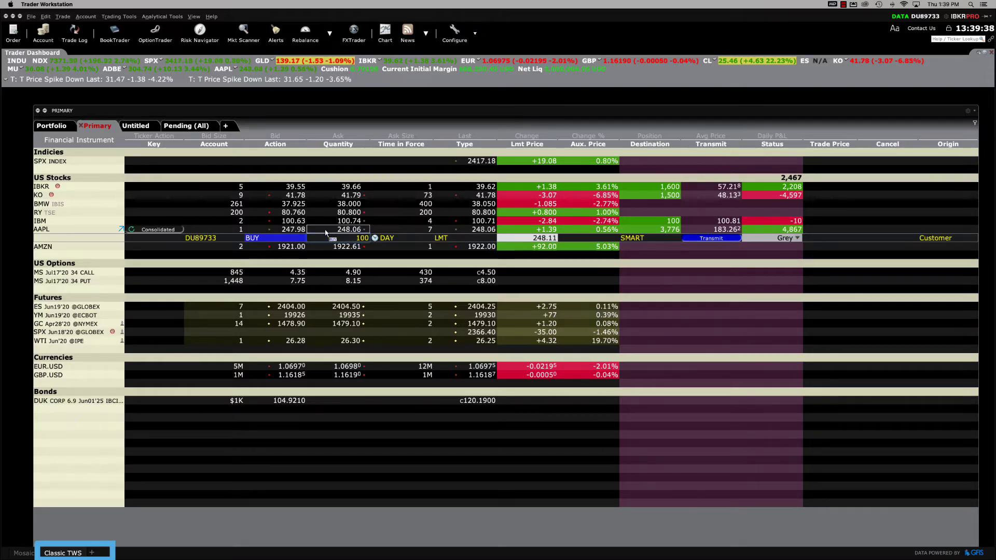
right_click(153, 239)
left_click(173, 254)
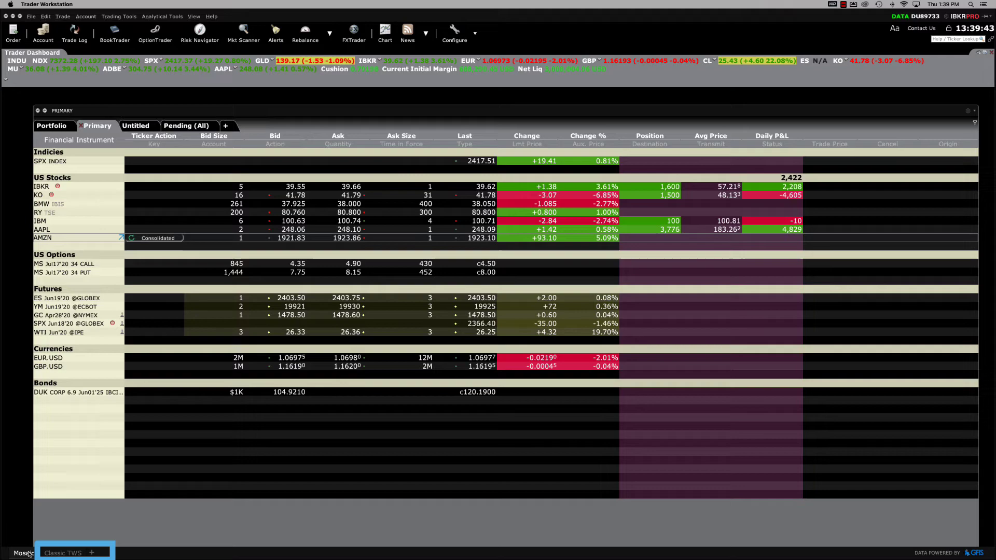
left_click(23, 553)
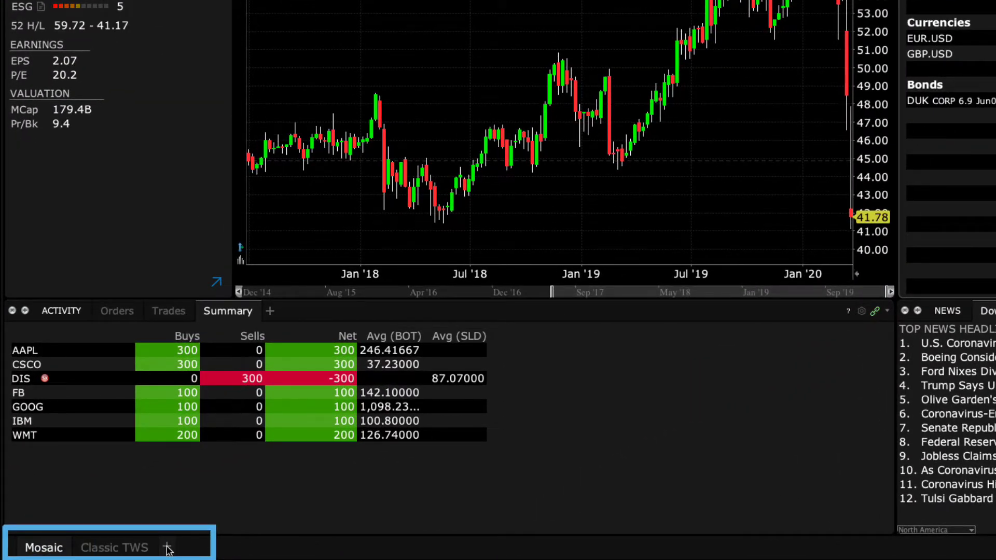
- Start a new workspace tab and open the Layout Library's Browse Layouts view
left_click(167, 548)
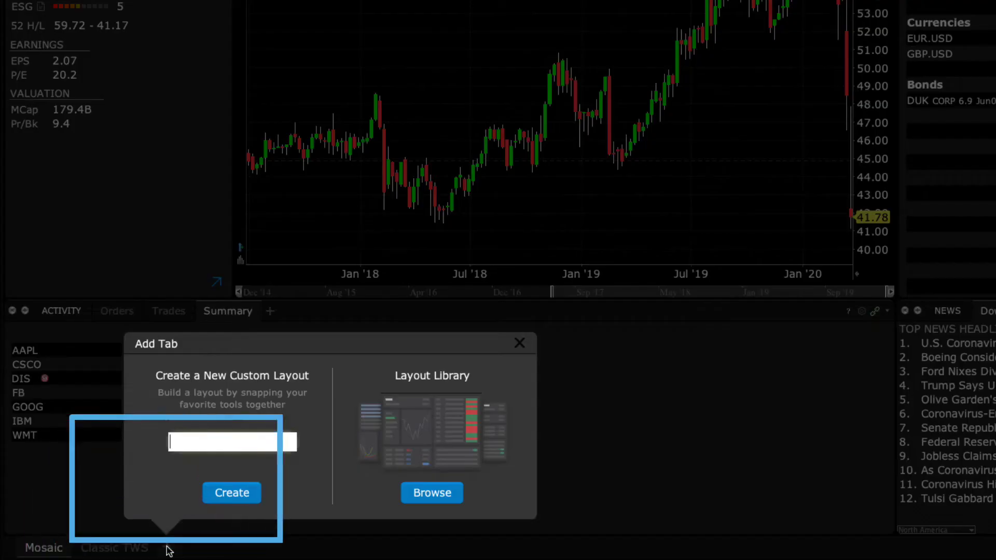
left_click(445, 499)
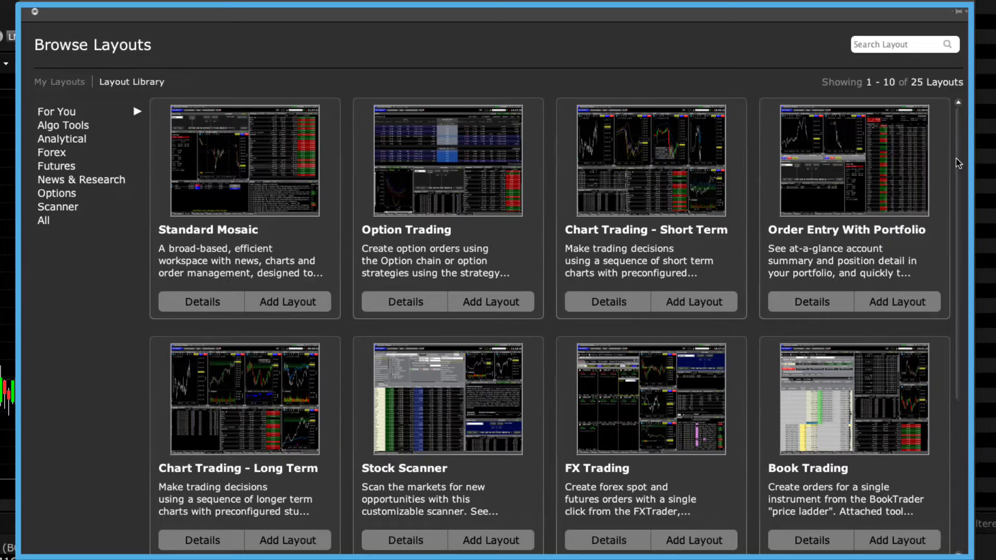
- Scroll the Layout Library and add the Chart Trading - Short Term layout
left_click_drag(957, 158, 960, 309)
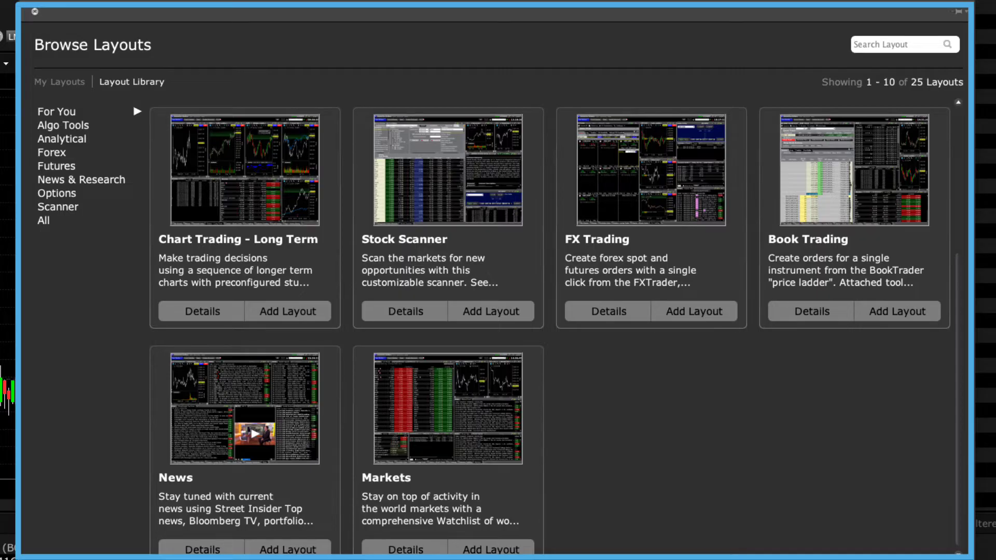
scroll(549, 321, "up", 3)
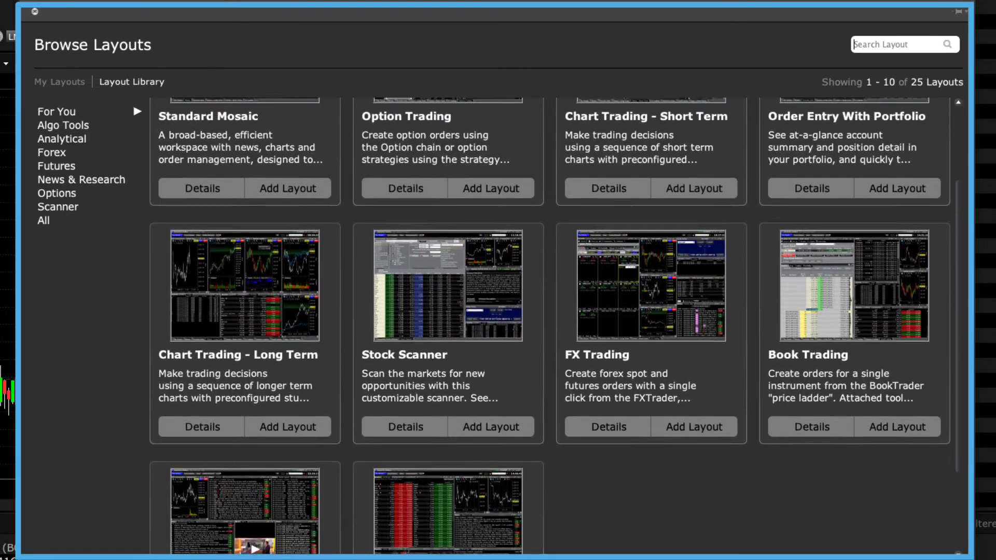
scroll(963, 134, "up", 3)
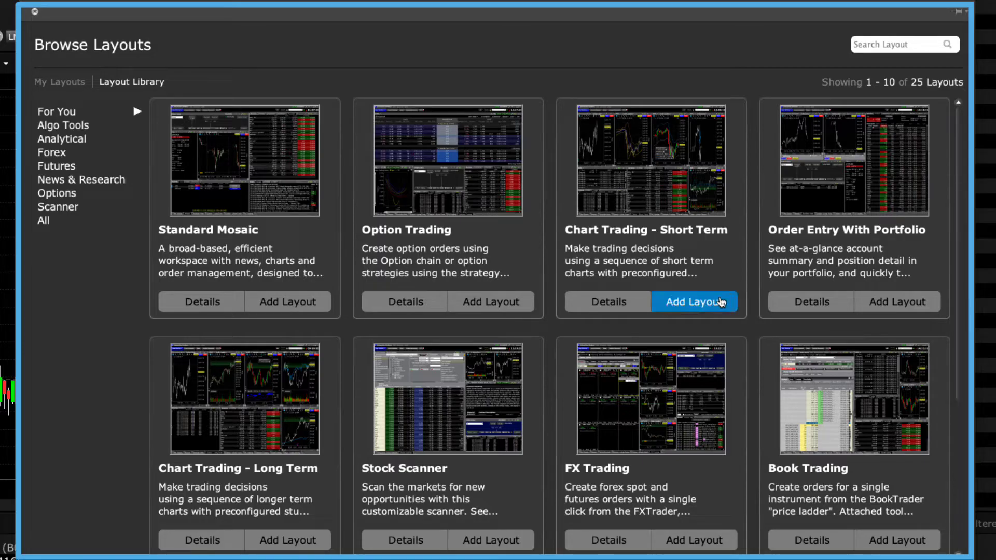
left_click(717, 302)
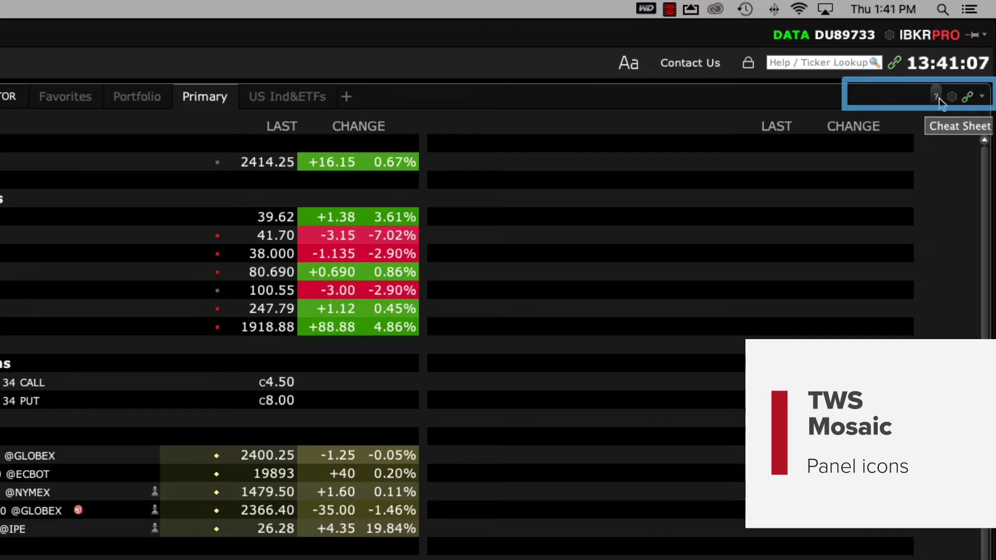
left_click(937, 96)
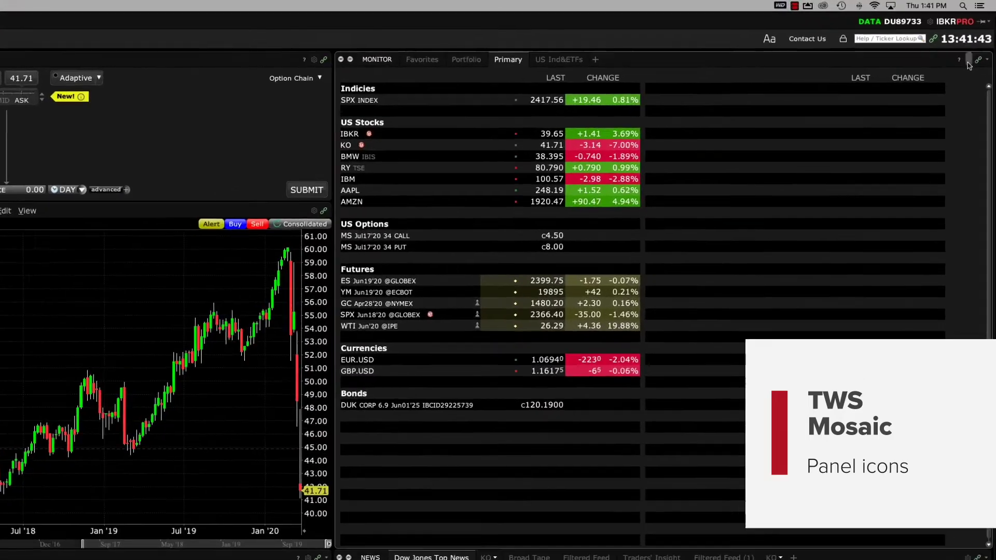
left_click(968, 63)
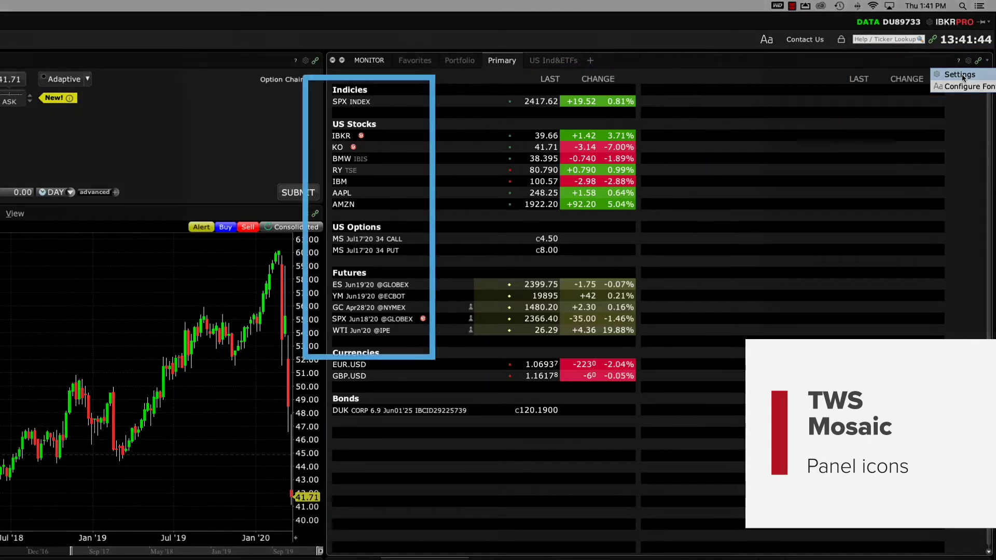
left_click(960, 75)
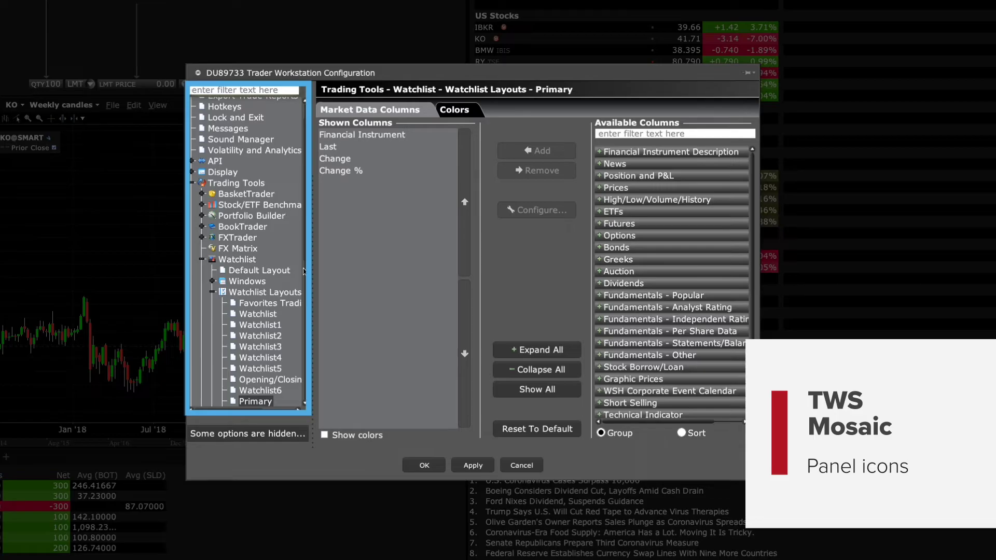
scroll(295, 338, "down", 5)
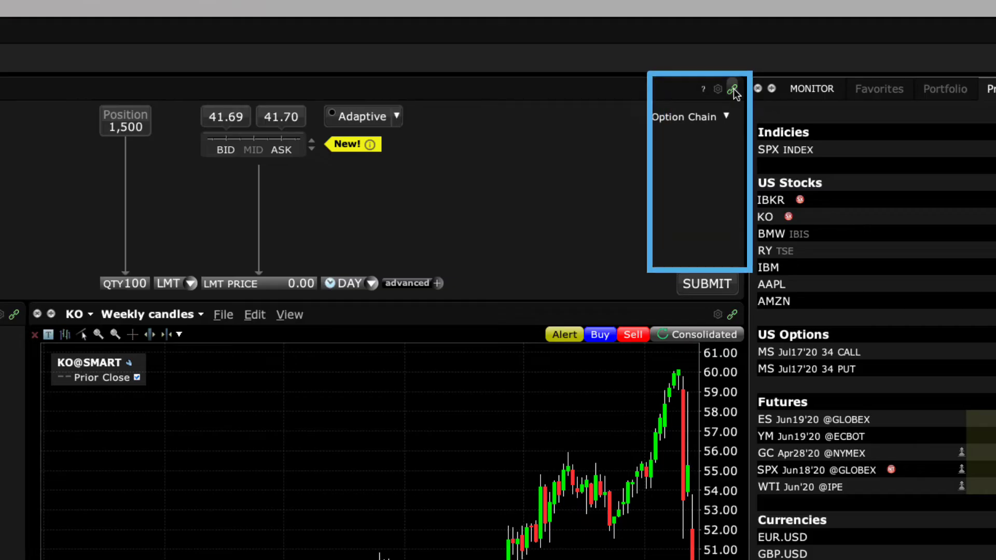
- Put Order Entry and the chart in link Group 4 and load AAPL into them
left_click(734, 88)
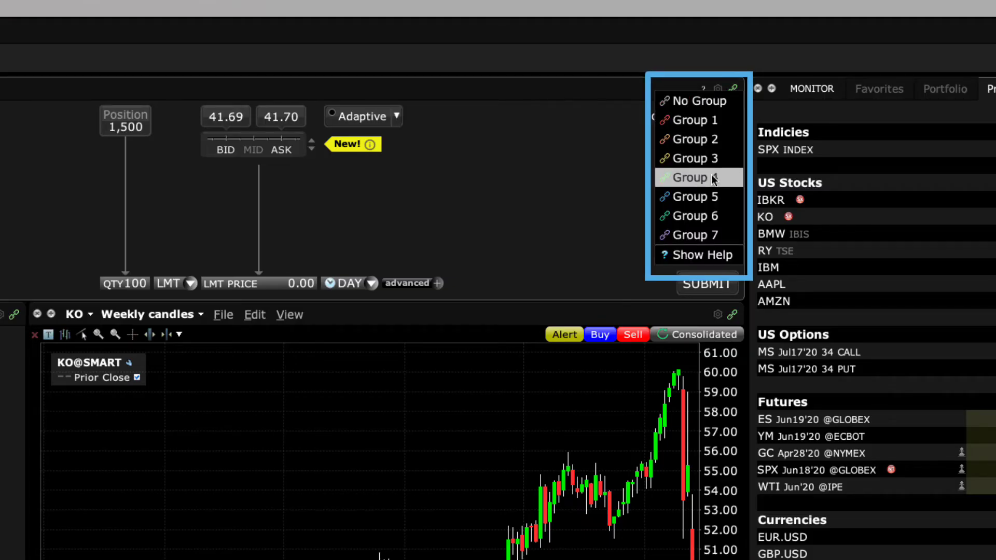
left_click(695, 177)
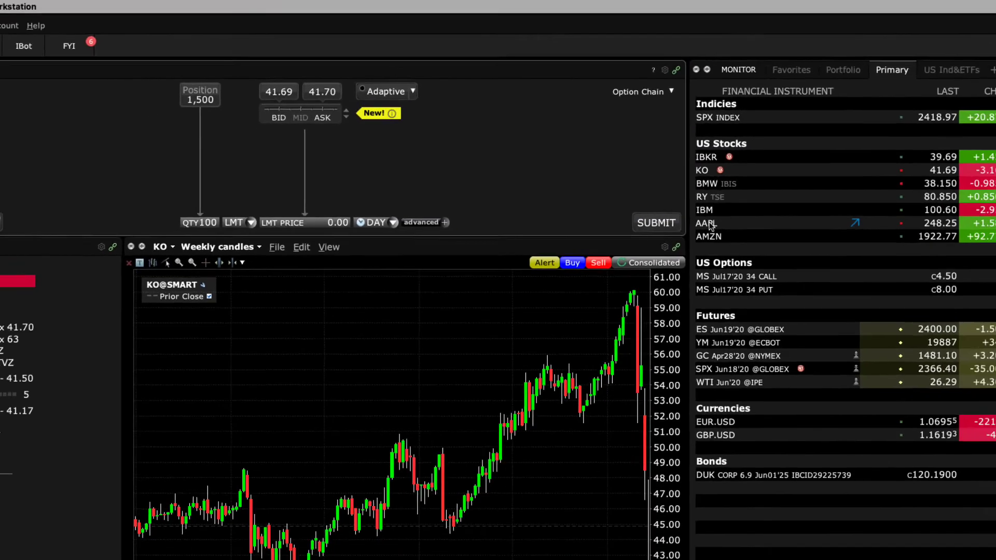
left_click(707, 224)
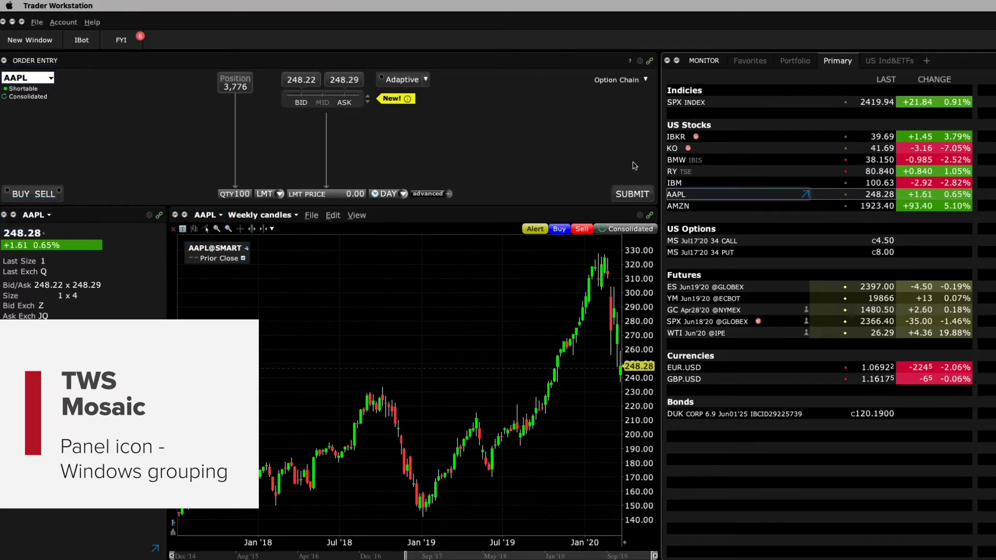
left_click(651, 215)
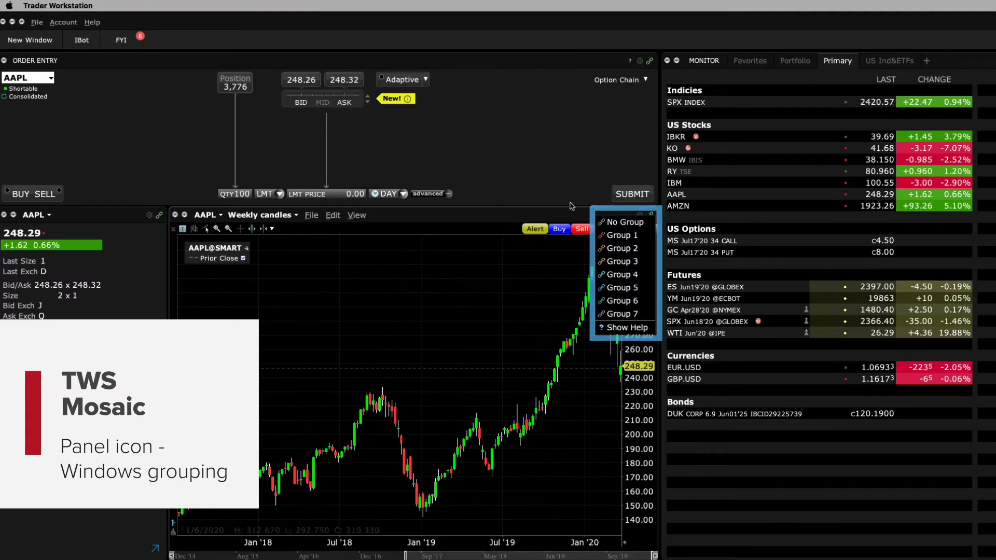
left_click(620, 275)
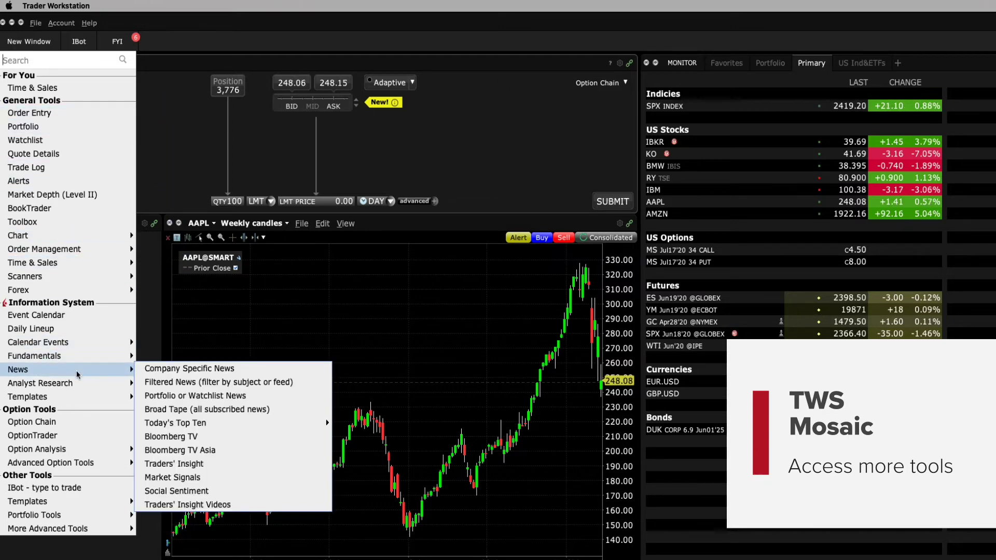
mouse_move(79, 451)
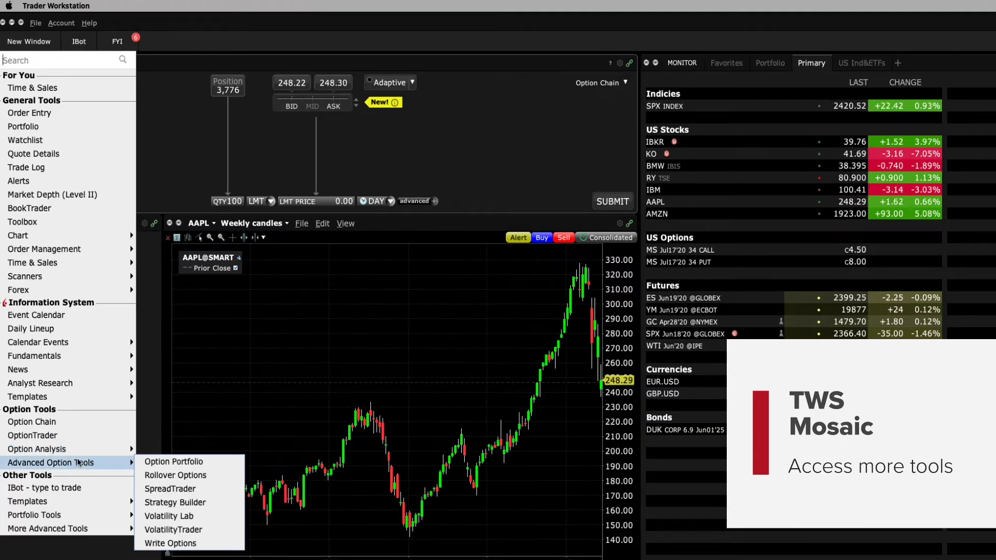
left_click(164, 168)
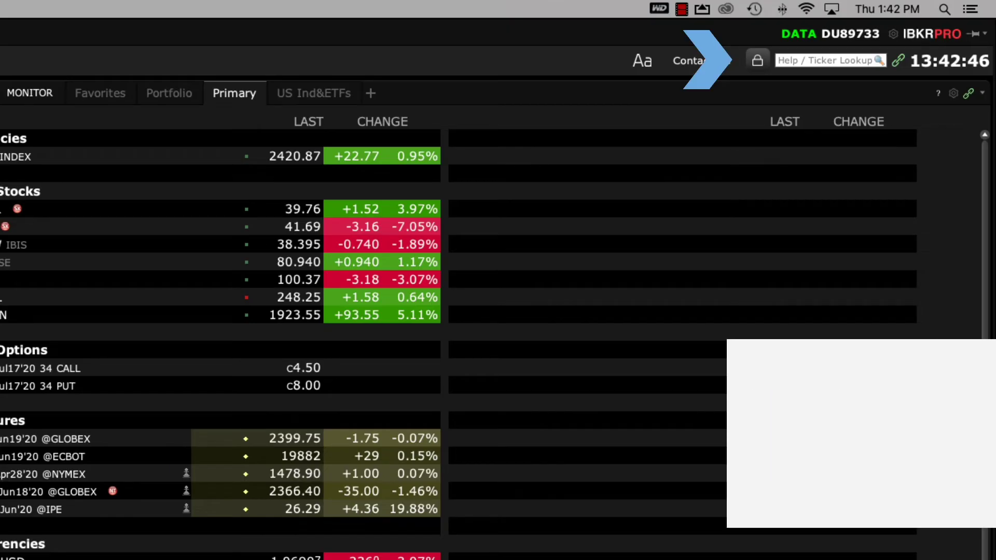
- Unlock the workspace layout and shrink the Monitor panel to free space below it
left_click(758, 62)
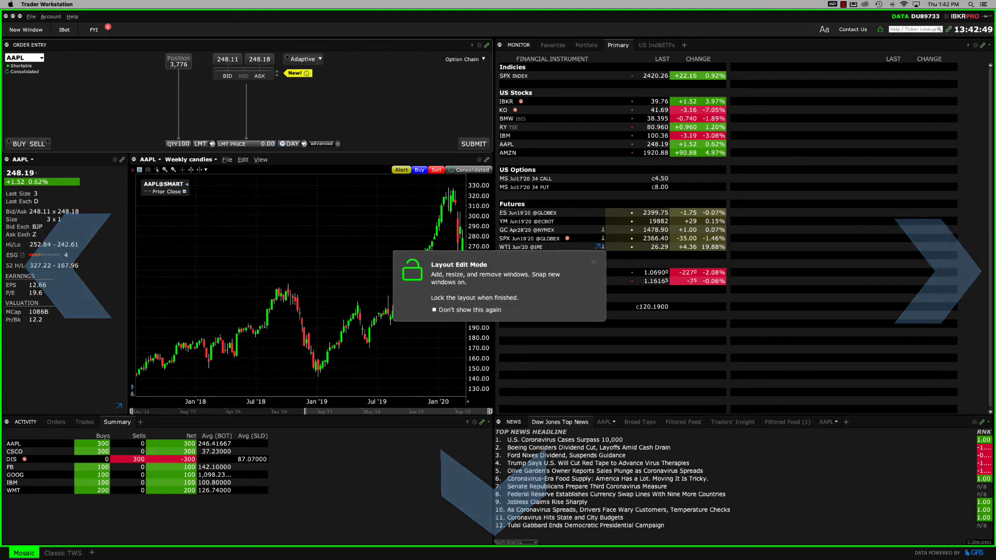
left_click(593, 263)
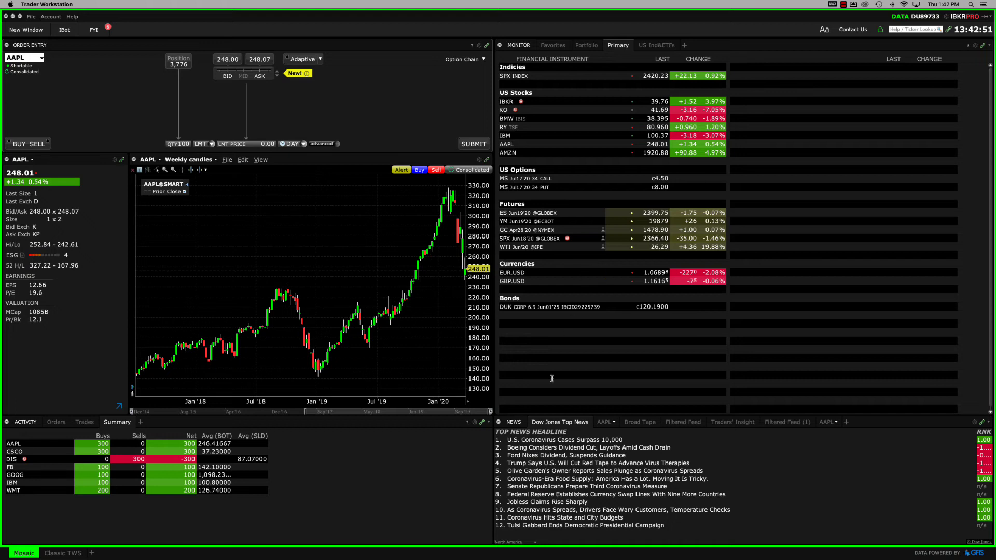
left_click_drag(516, 414, 512, 236)
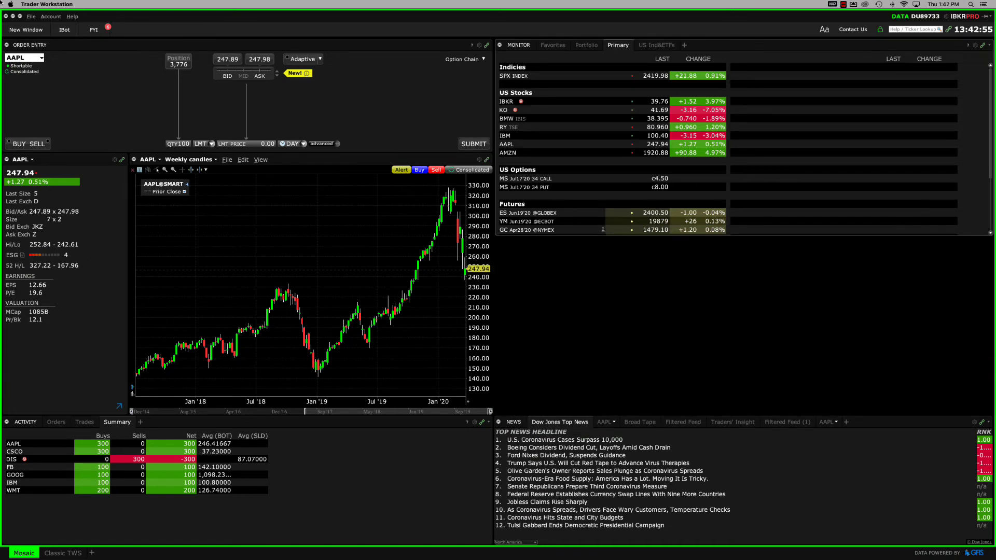
- Dock an enlarged AAPL Time & Sales panel beneath the monitor and relock the layout
left_click(27, 30)
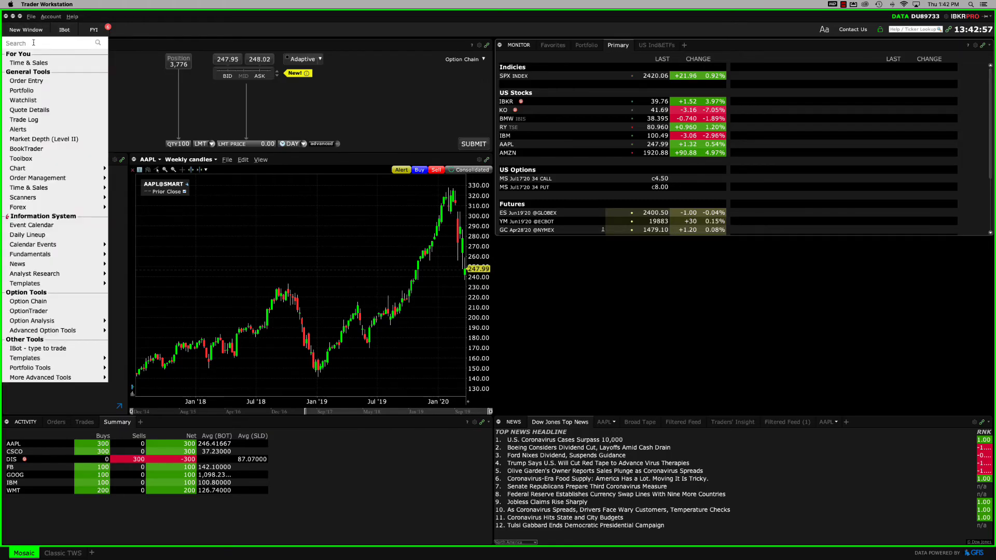
mouse_move(36, 185)
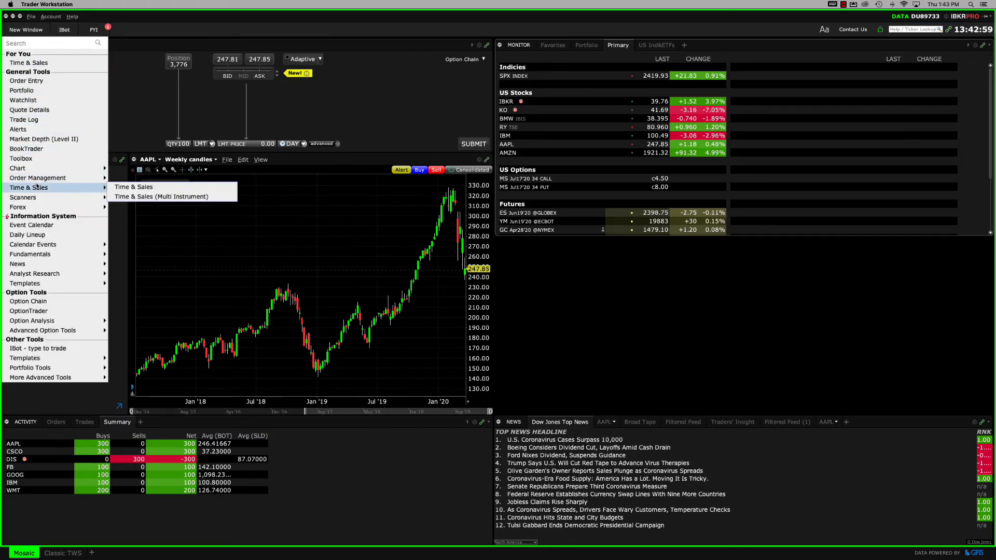
left_click(126, 187)
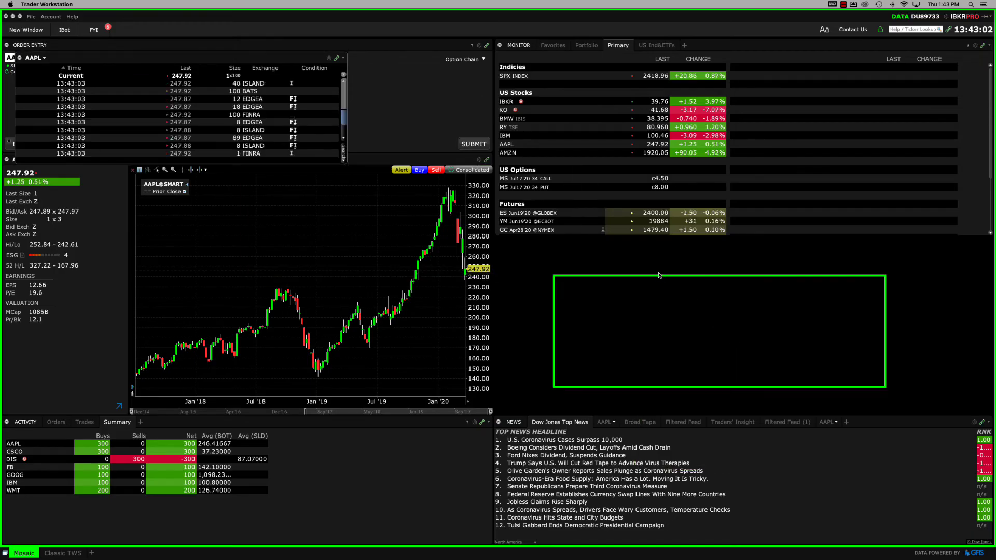
left_click(614, 248)
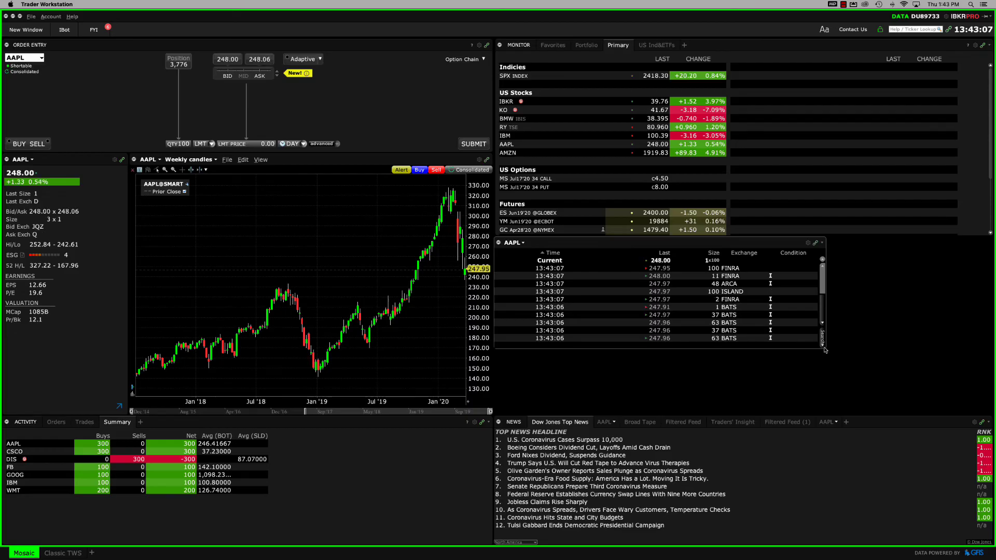
left_click_drag(825, 350, 986, 415)
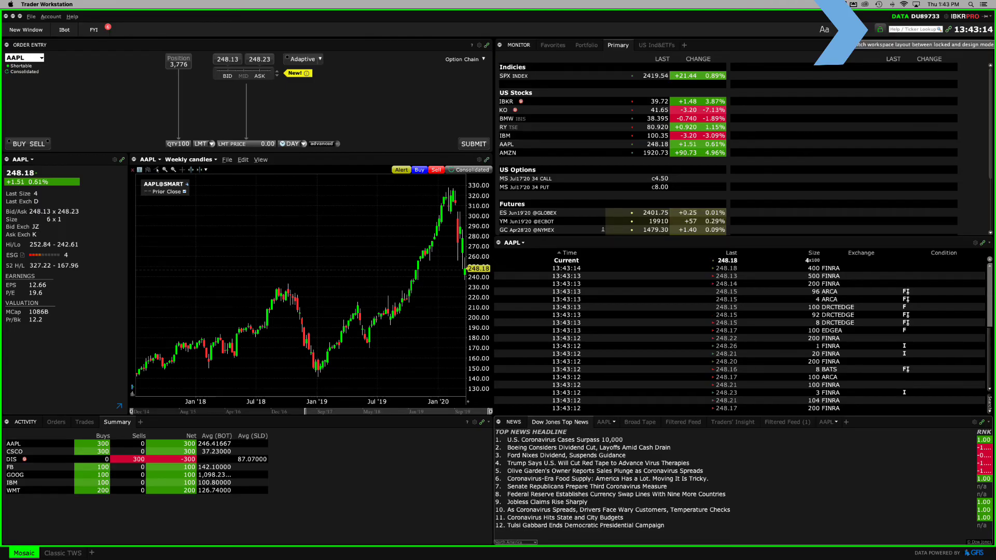
left_click(880, 31)
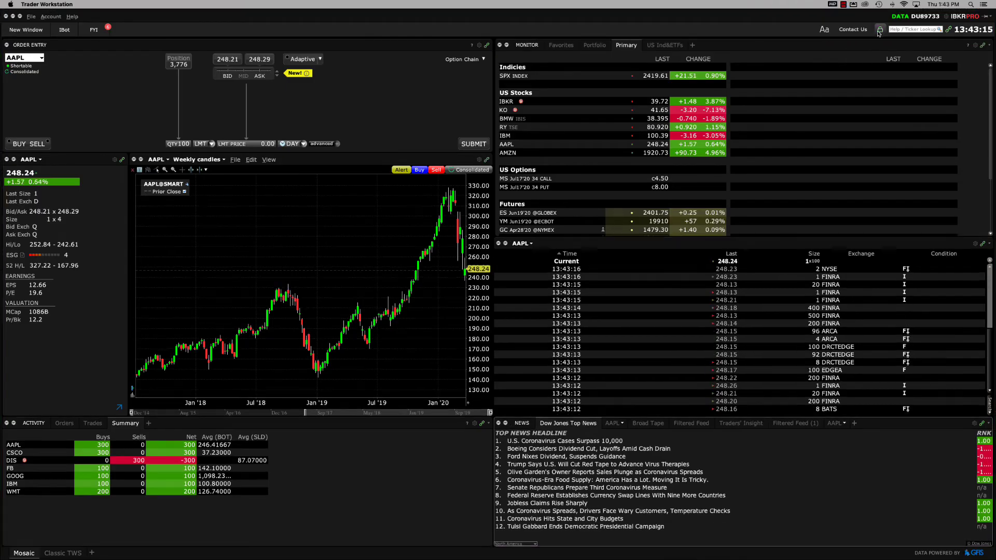
left_click(57, 17)
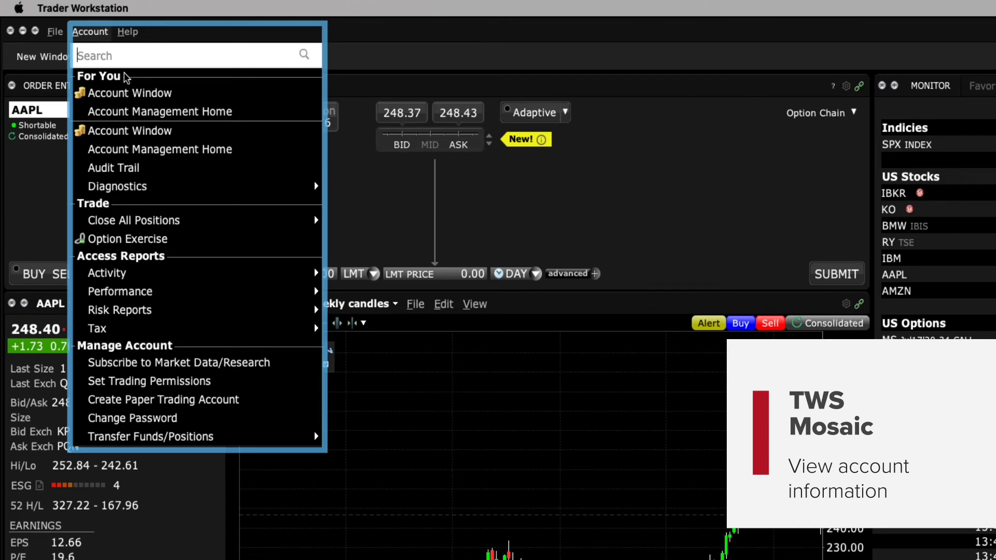
- Browse the Account Window's balances, margin requirements and portfolio positions, then close it and the Account menu
left_click(130, 93)
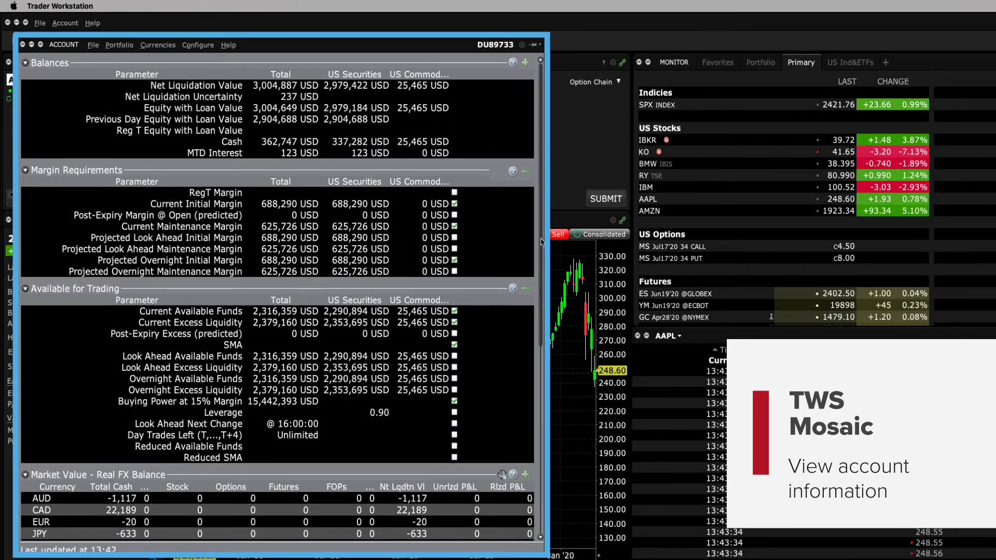
left_click_drag(541, 242, 589, 476)
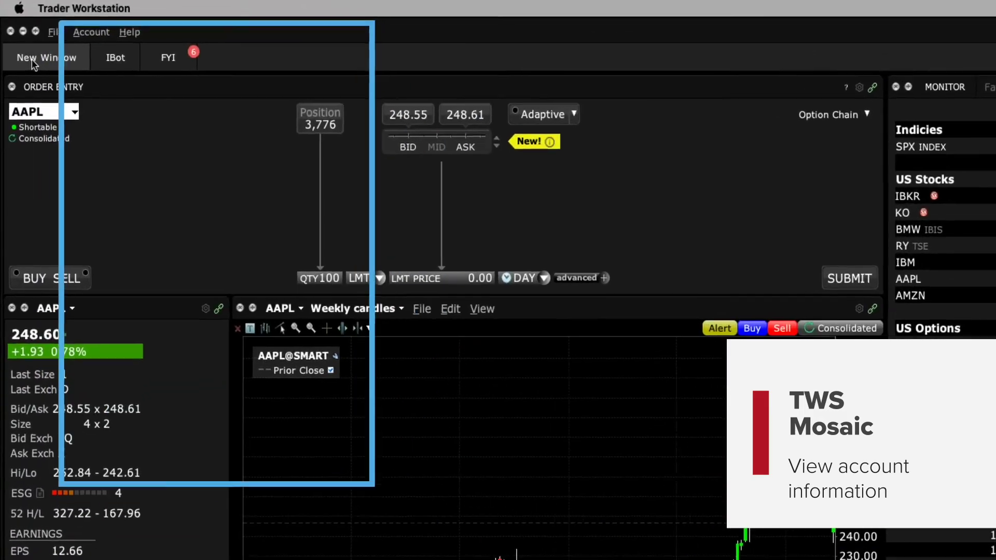
left_click(65, 23)
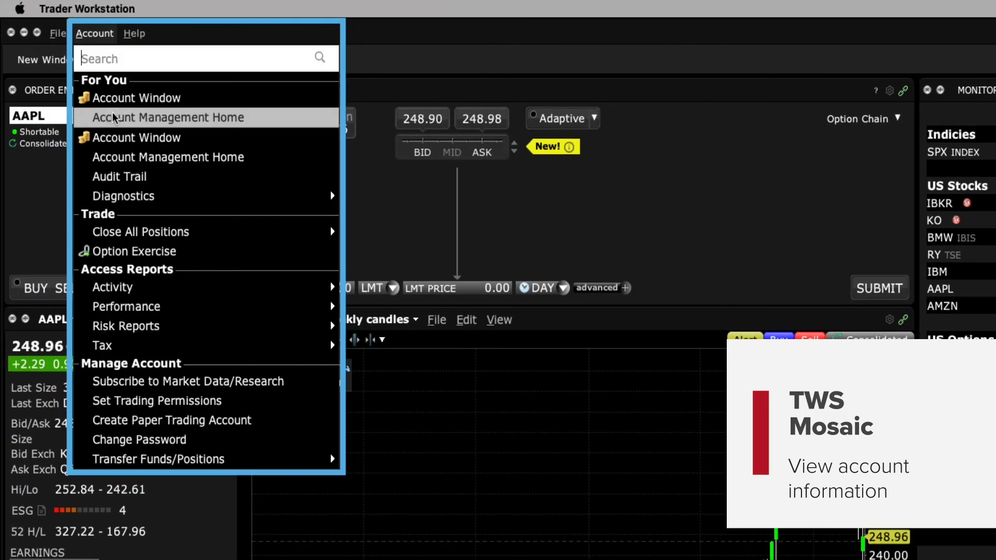
left_click(195, 36)
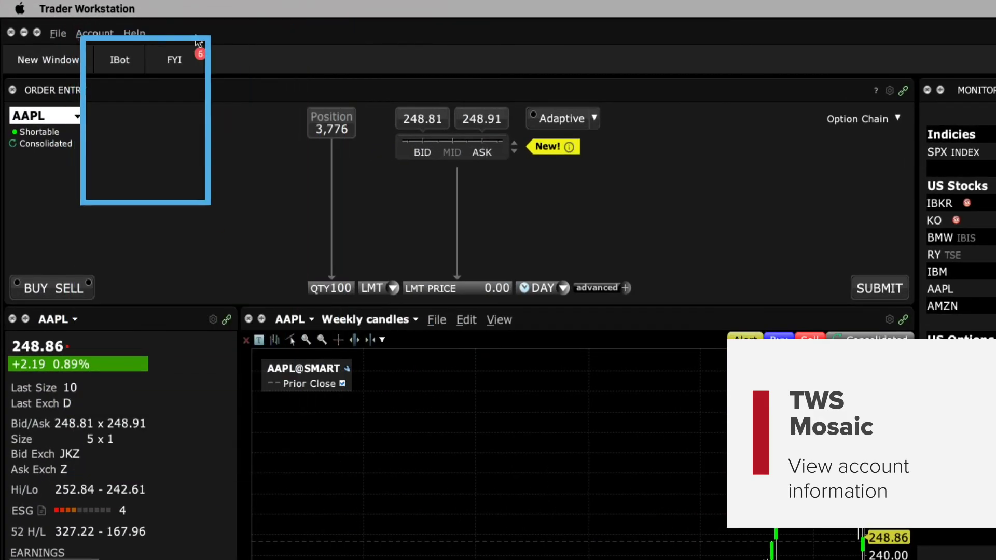
- Ask iBot 'what is my margin?' to get the 625.7K USD maintenance margin
left_click(132, 64)
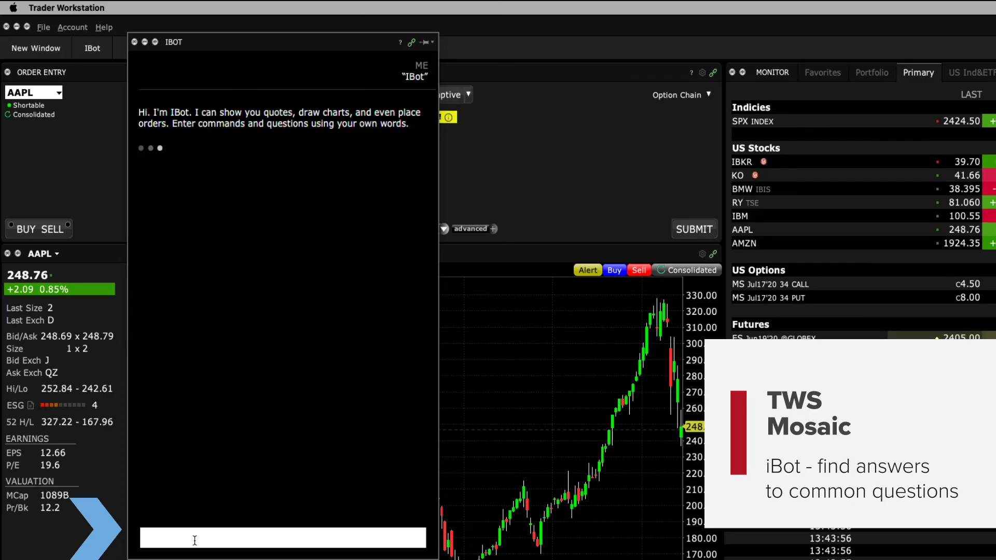
left_click(195, 540)
type("what is my margin?")
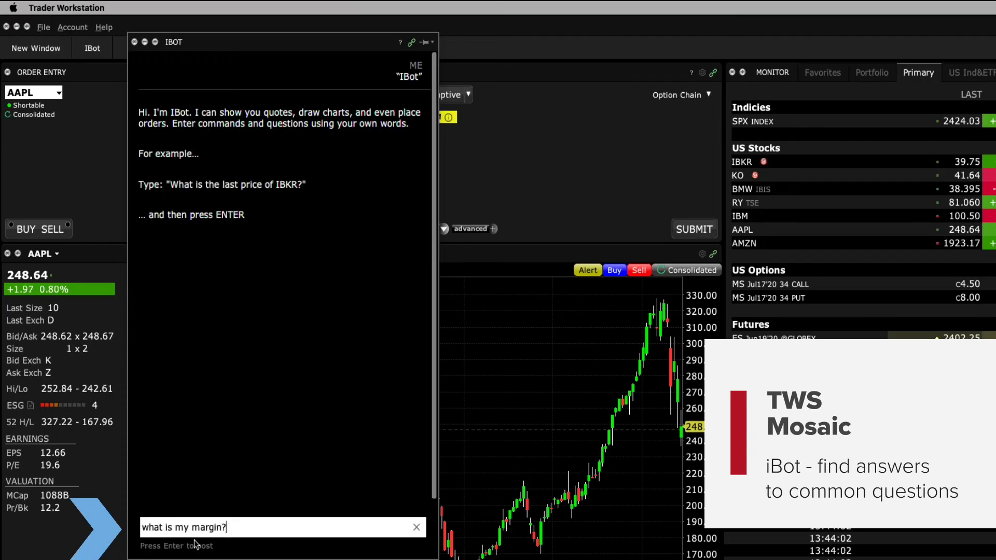
key("Return")
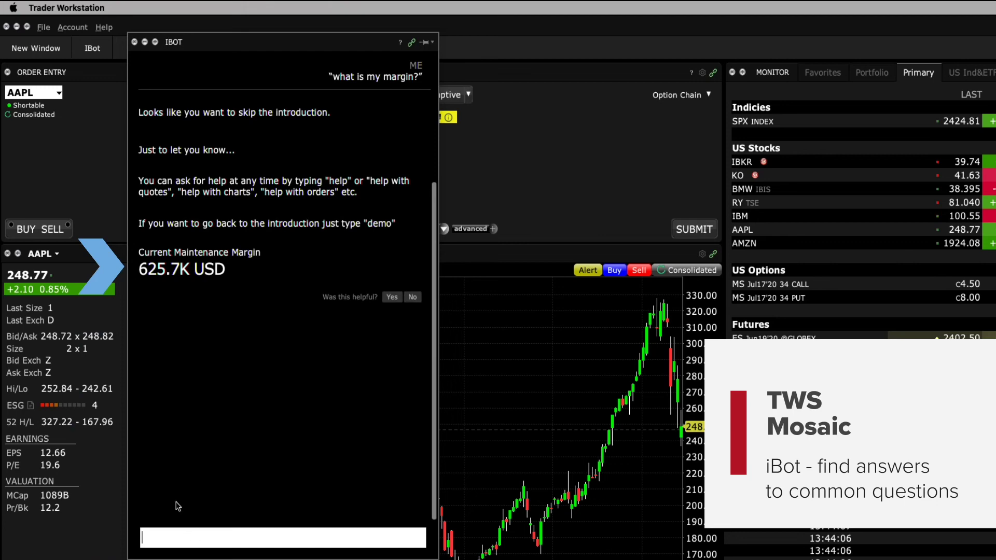
- Close iBot and show the Help menu's Guides and Documentation list
left_click(106, 48)
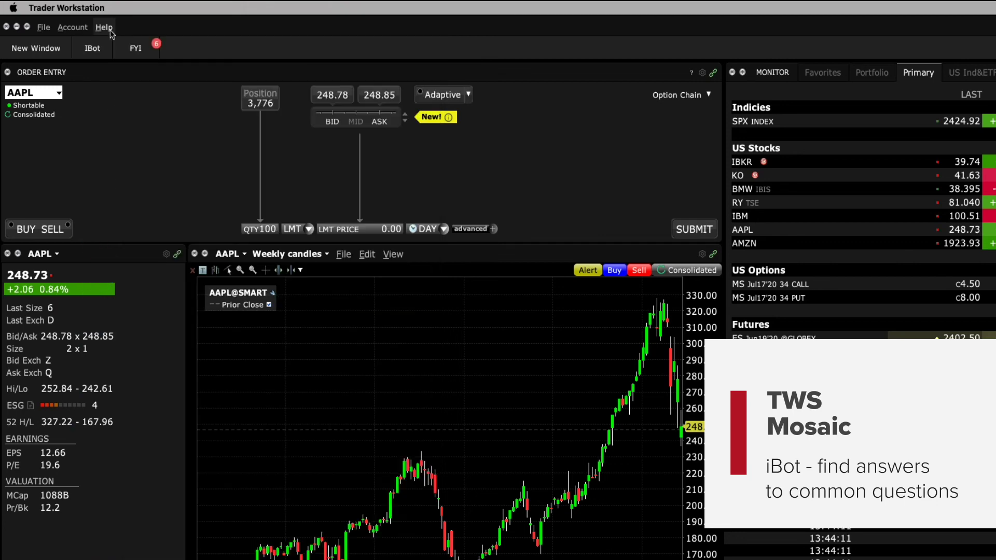
left_click(108, 29)
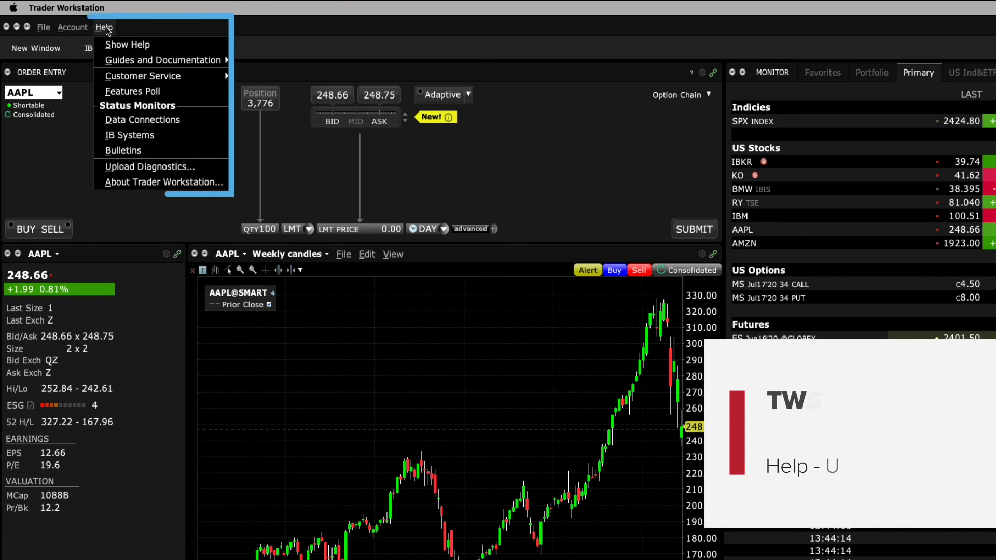
mouse_move(109, 61)
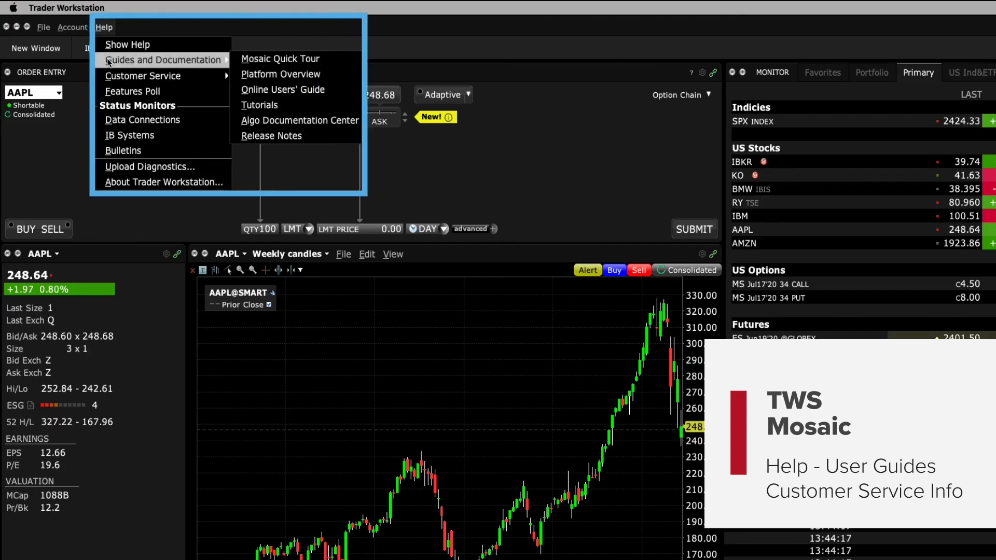